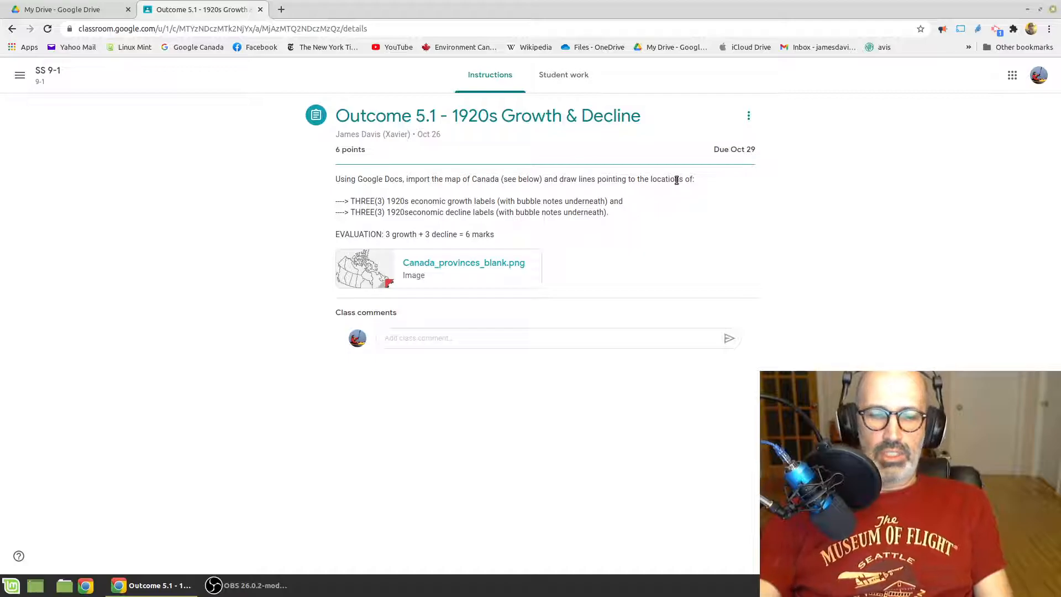
# - Open the Canada_provinces_blank.png attachment, copy the map image, and return to the assignment instructions
pyautogui.hotkey('ctrl', '+')
pyautogui.hotkey('ctrl', '+')
pyautogui.hotkey('ctrl', '+')
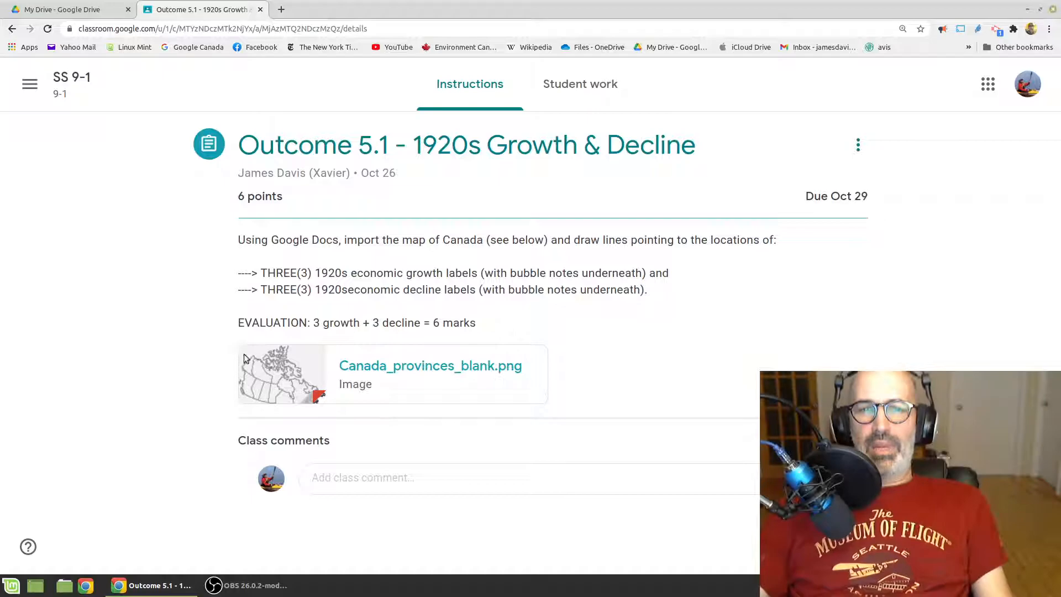
pyautogui.click(294, 367)
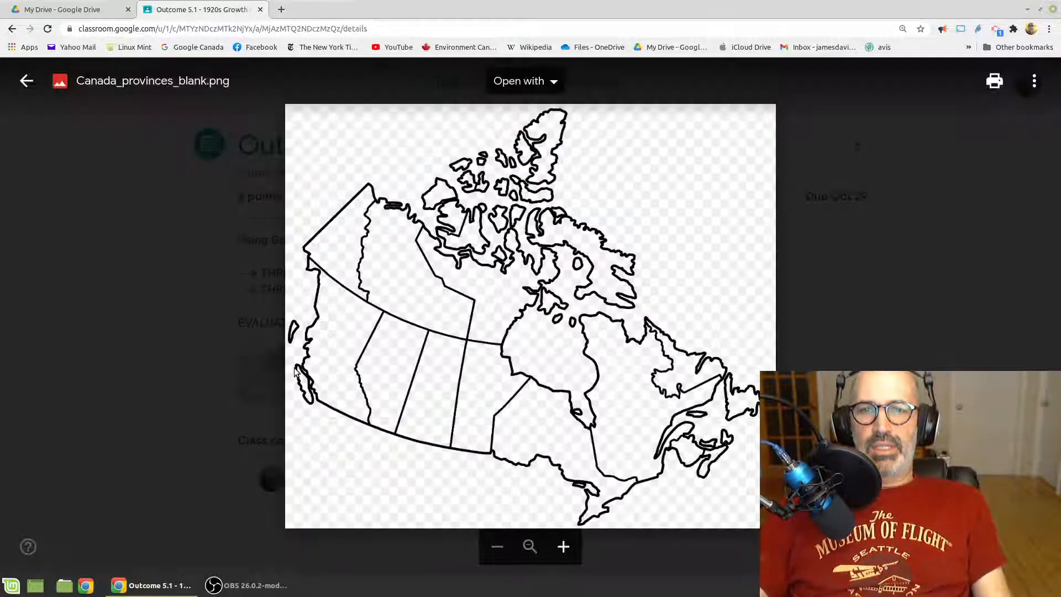
pyautogui.rightClick(737, 230)
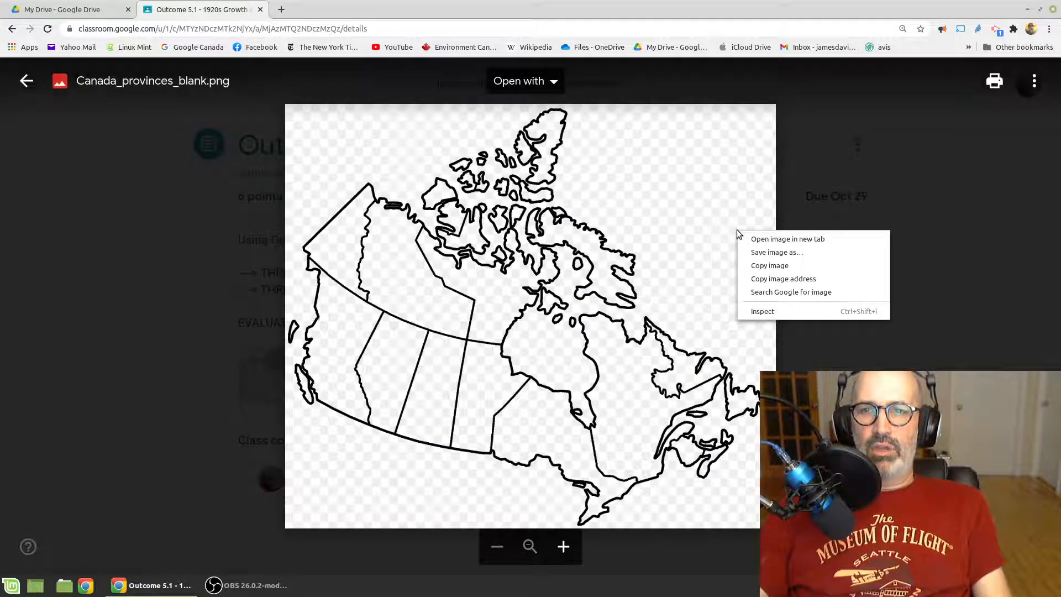
pyautogui.click(746, 267)
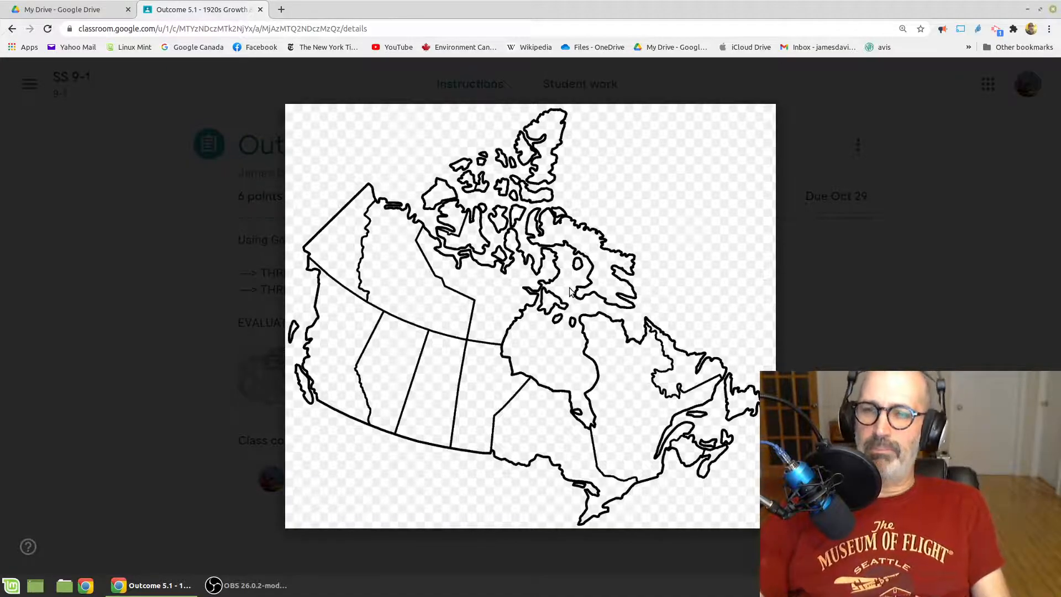
pyautogui.rightClick(571, 291)
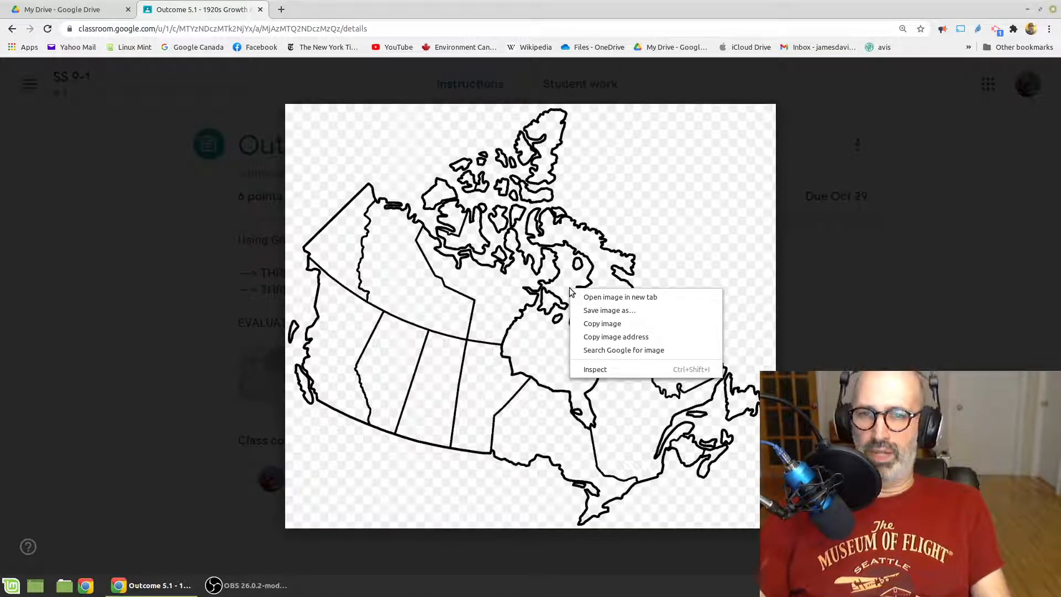
pyautogui.click(620, 326)
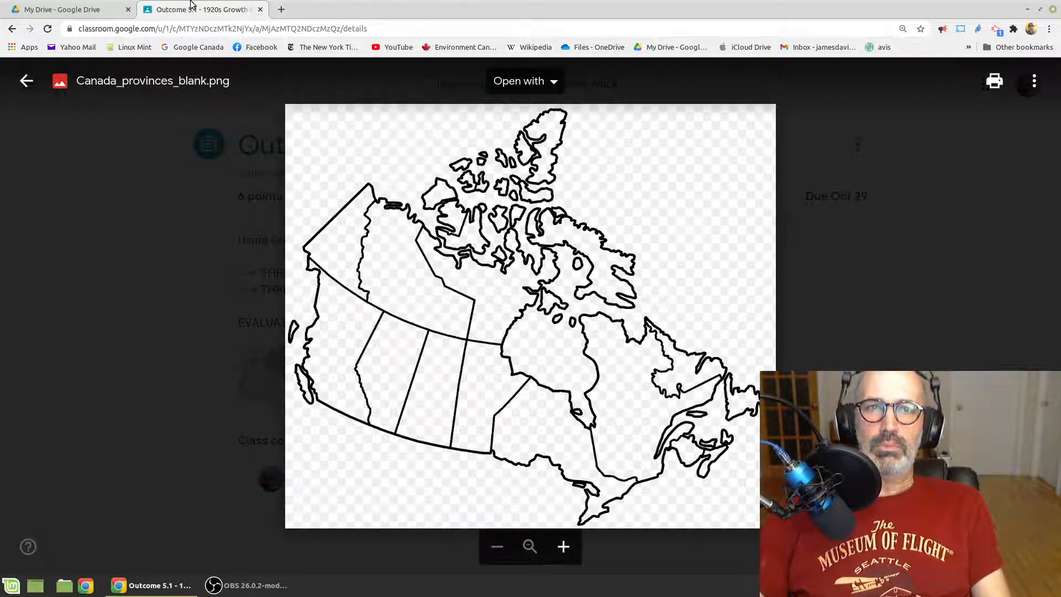
pyautogui.click(27, 81)
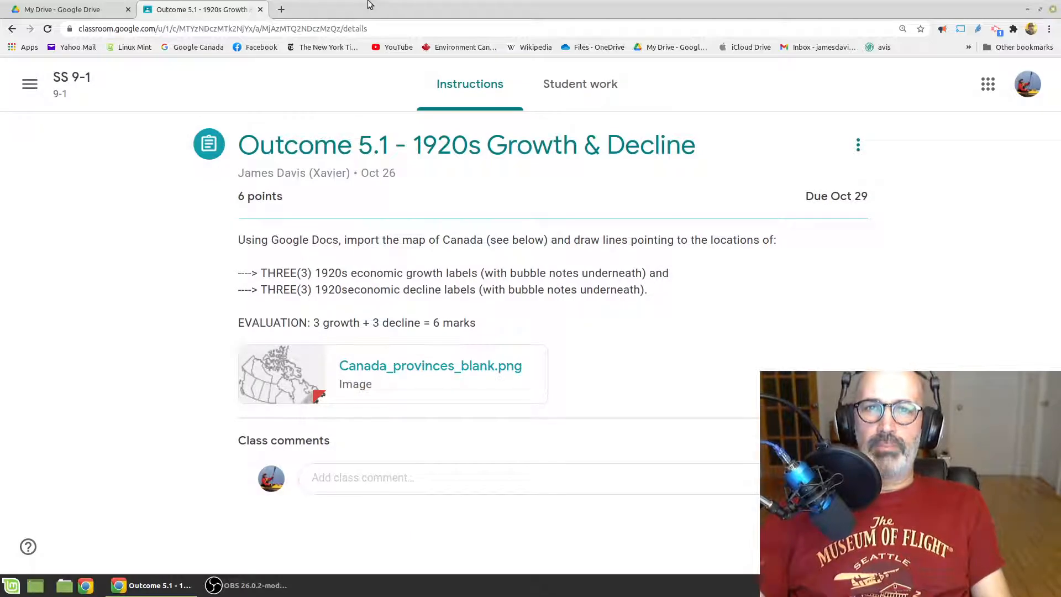
# - Switch to Google Docs and create a new blank document
pyautogui.click(995, 89)
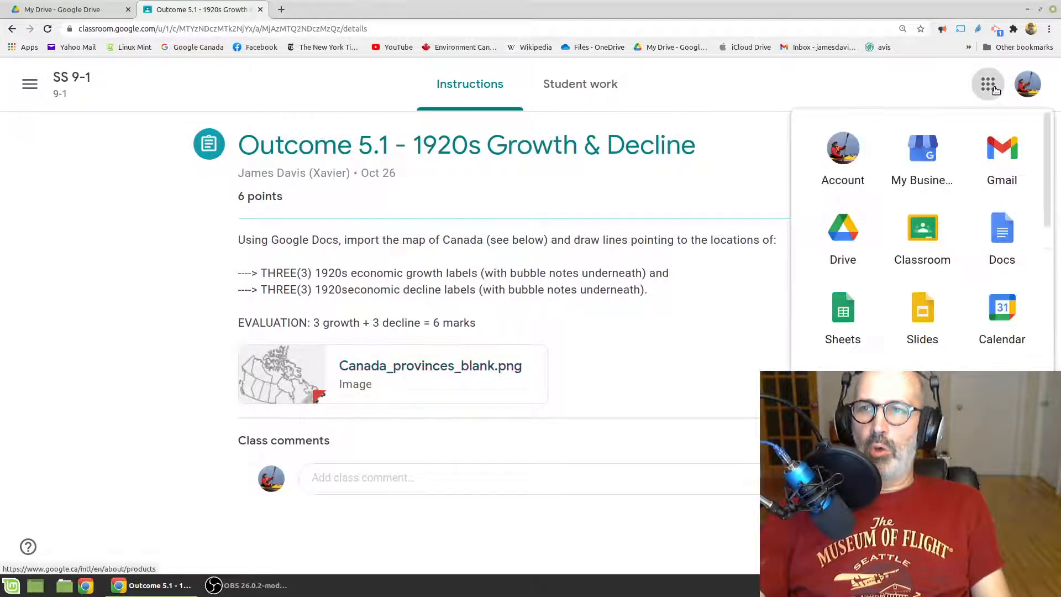
pyautogui.click(995, 239)
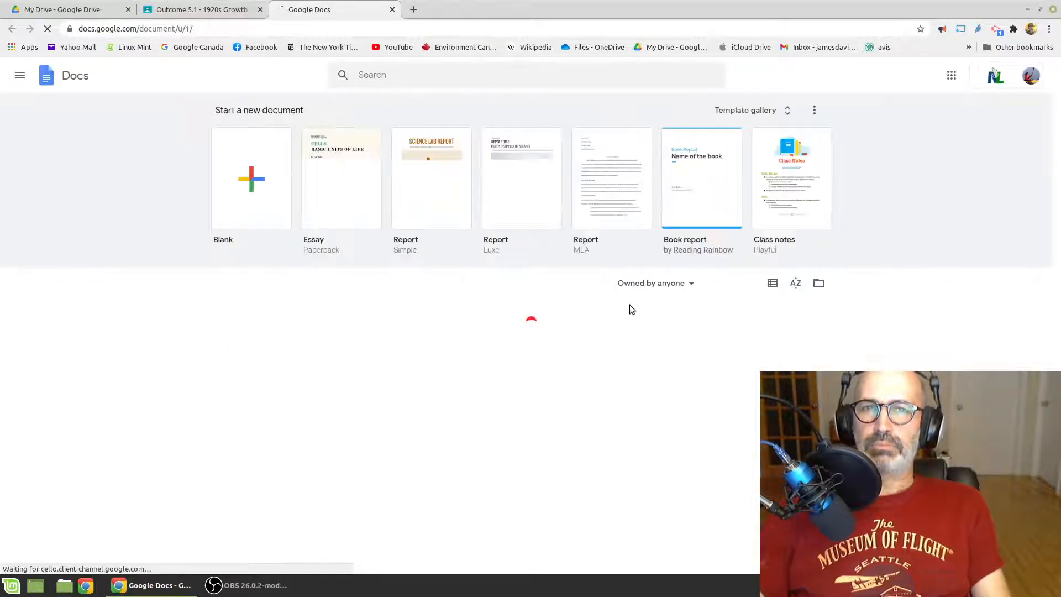
pyautogui.click(244, 165)
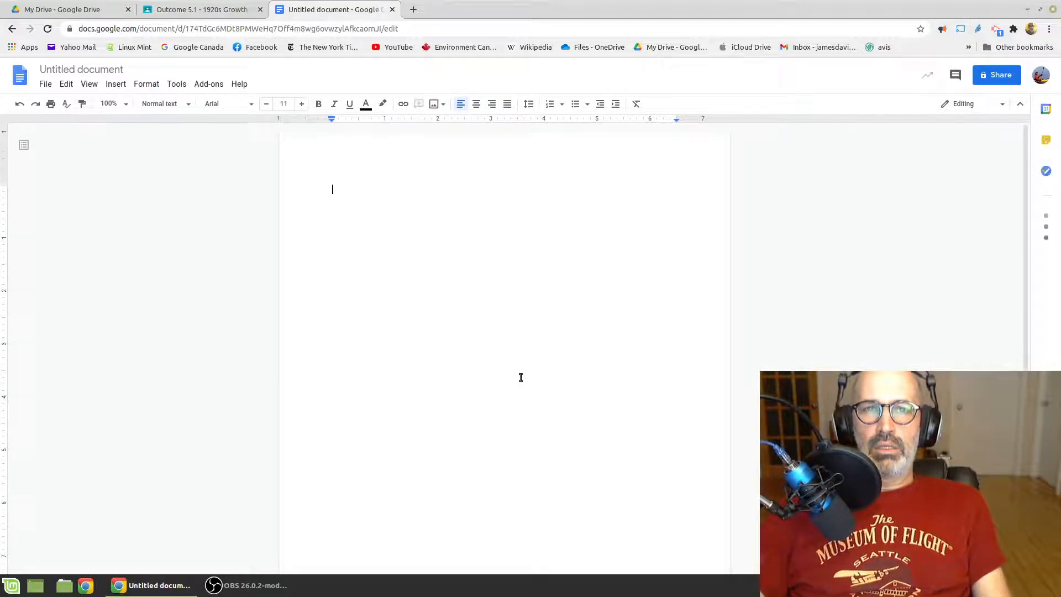
# - Write the heading lines "SOCIAL STUDIES 9" and "Outcome 5.1", followed by a new empty line
pyautogui.write('SOCIAL')
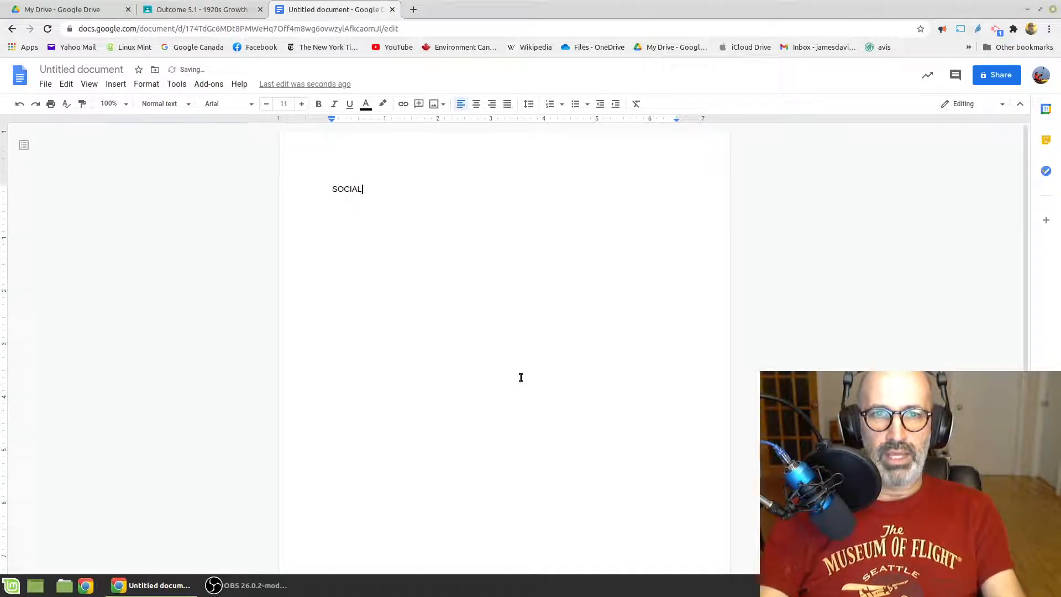
pyautogui.write(' STUDIES 9')
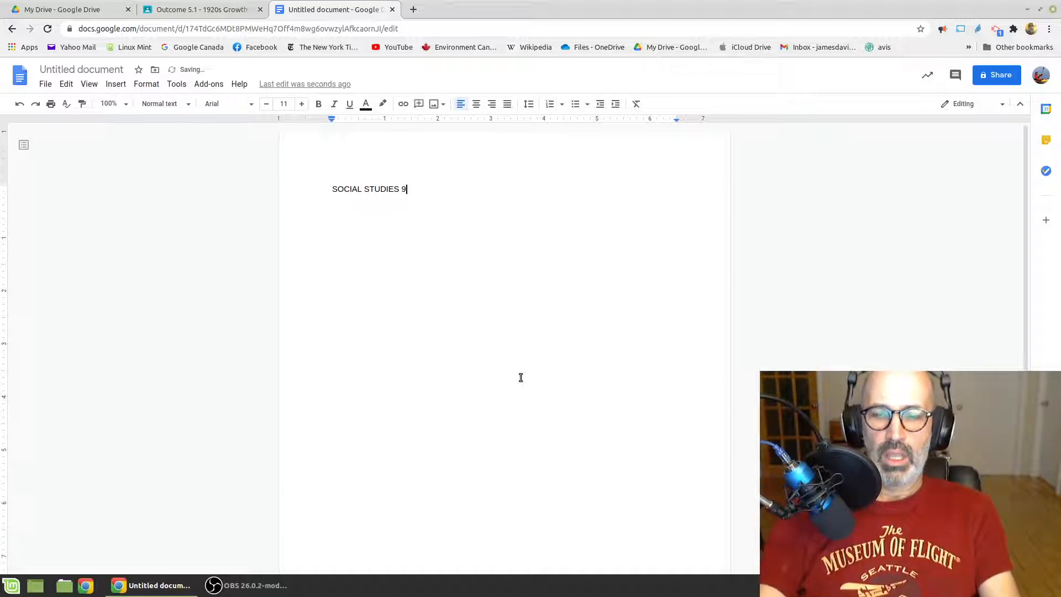
pyautogui.press('Return')
pyautogui.write('Outcome 5.')
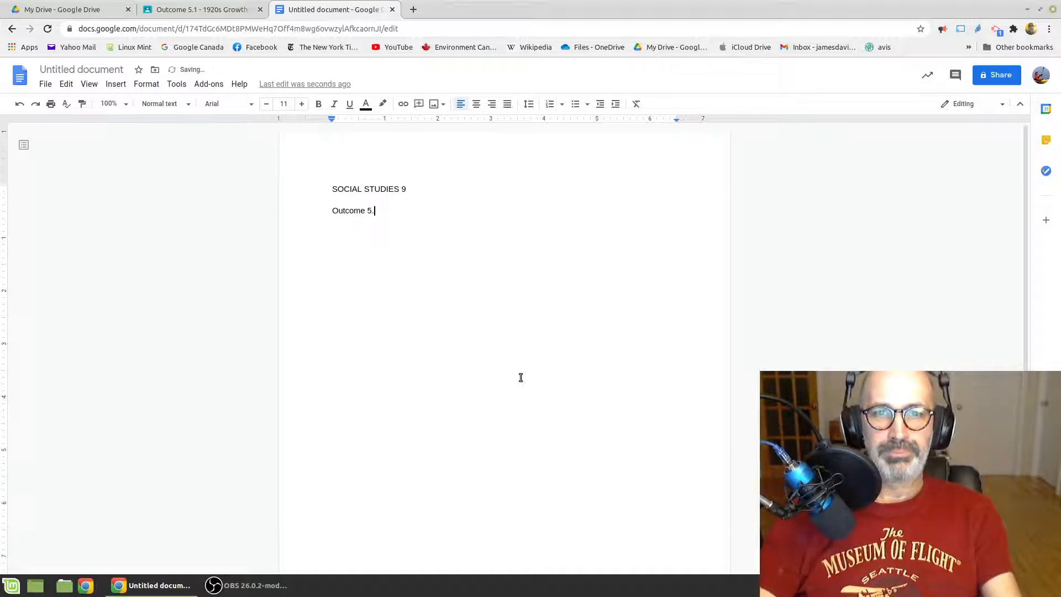
pyautogui.write('1')
pyautogui.press('Return')
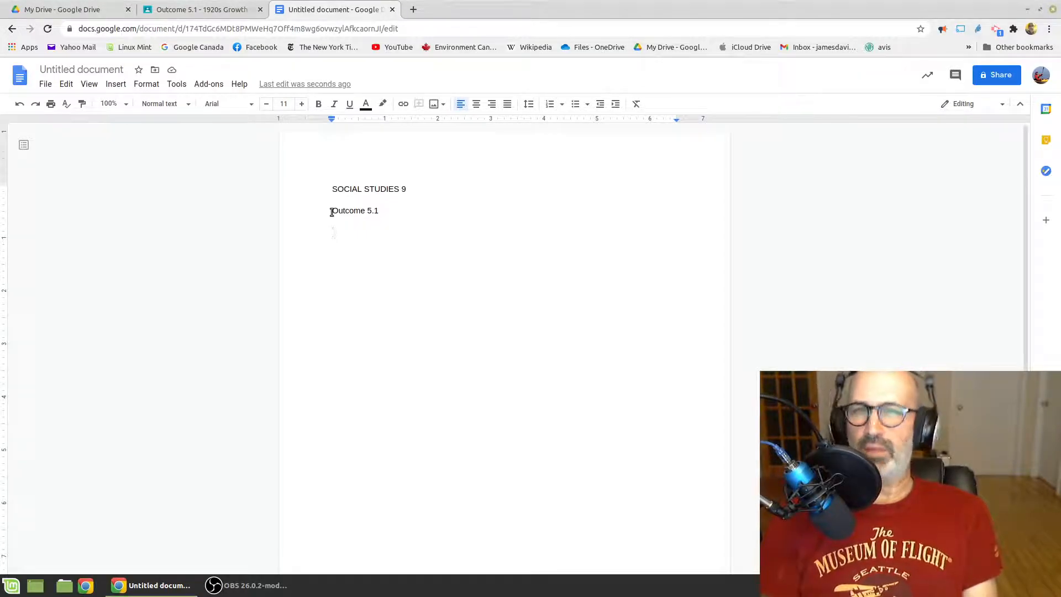
# - Insert a table with two columns and one row below the heading lines
pyautogui.click(115, 86)
pyautogui.moveTo(131, 124)
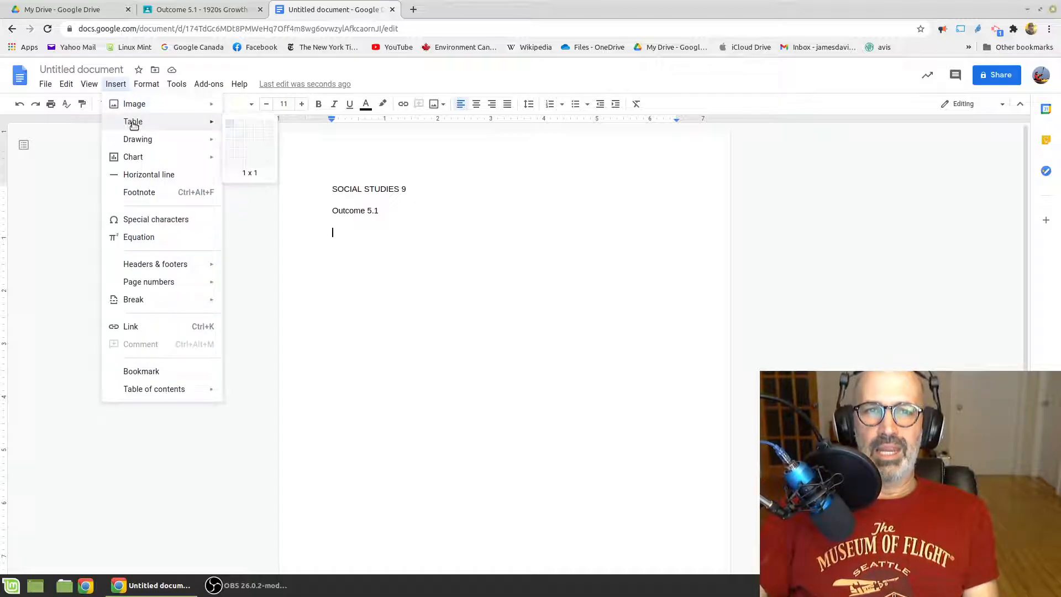
pyautogui.click(240, 124)
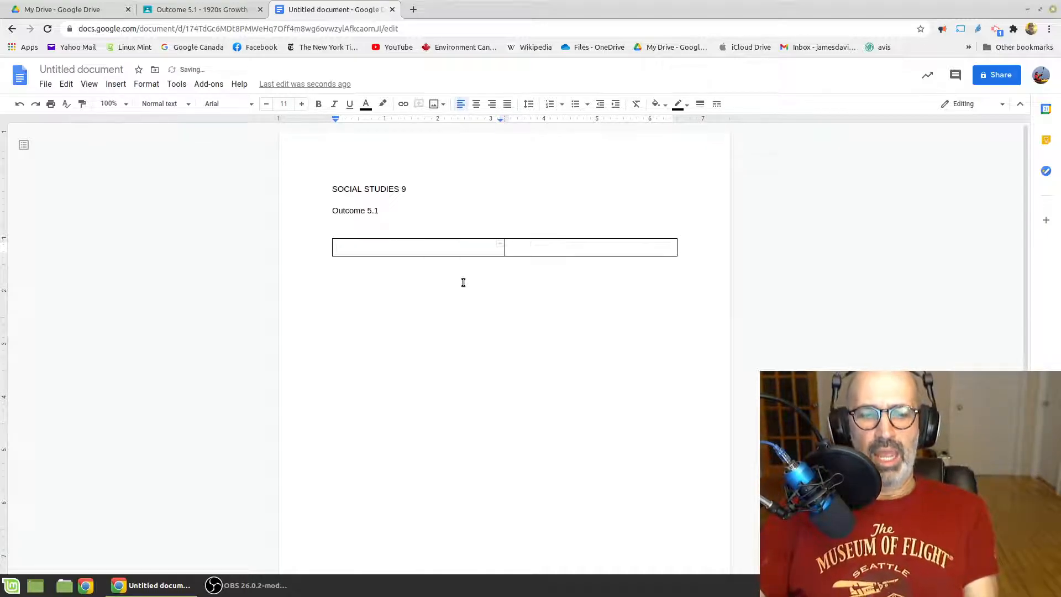
pyautogui.hotkey('ctrl', 'v')
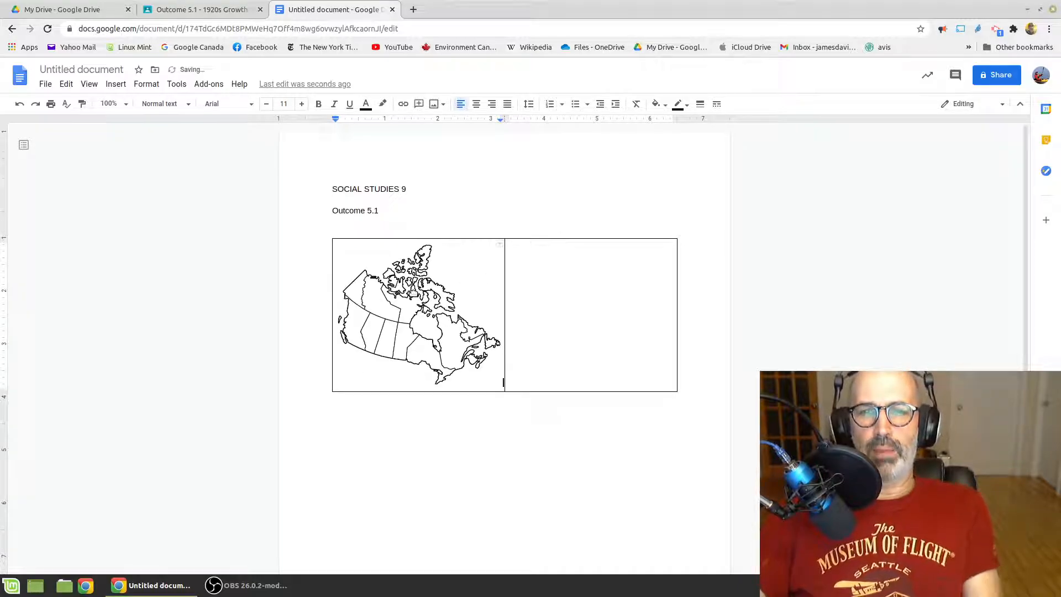
pyautogui.click(414, 294)
pyautogui.press('Delete')
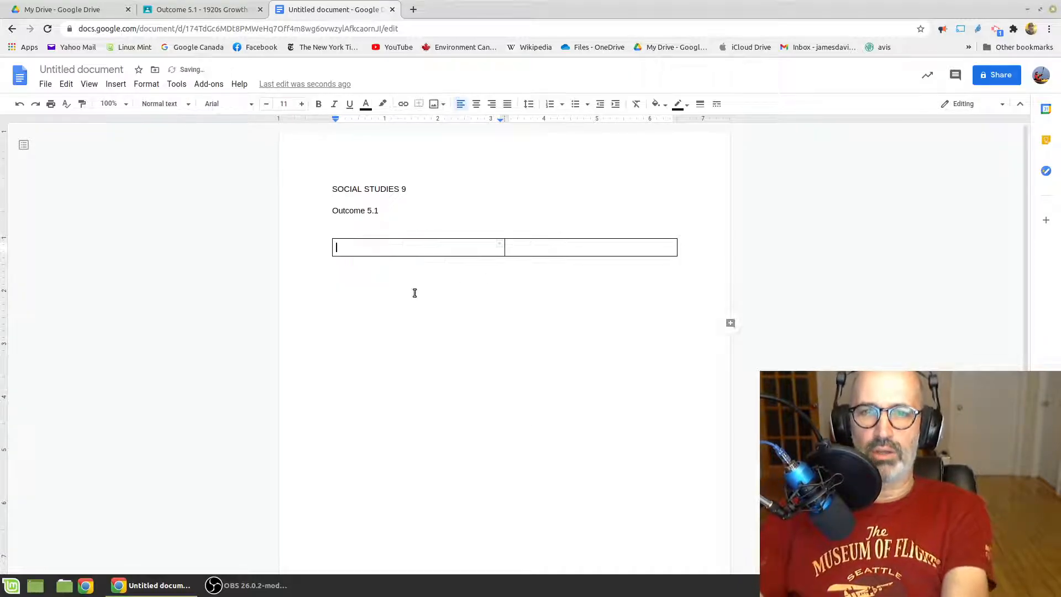
# - Start a new drawing in the table's first cell and paste the copied map of Canada into it
pyautogui.click(113, 85)
pyautogui.moveTo(214, 143)
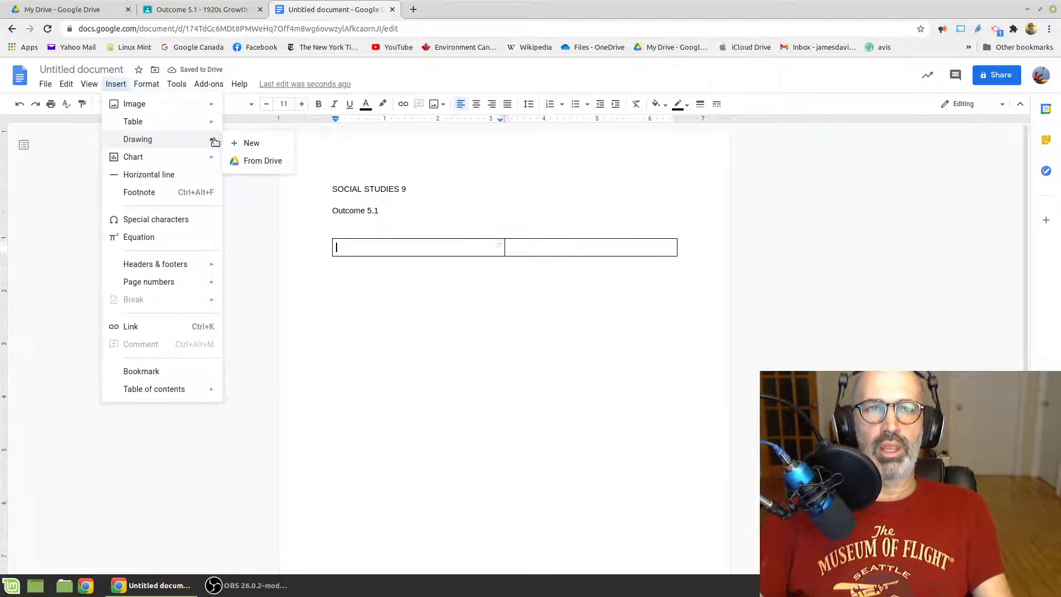
pyautogui.click(247, 145)
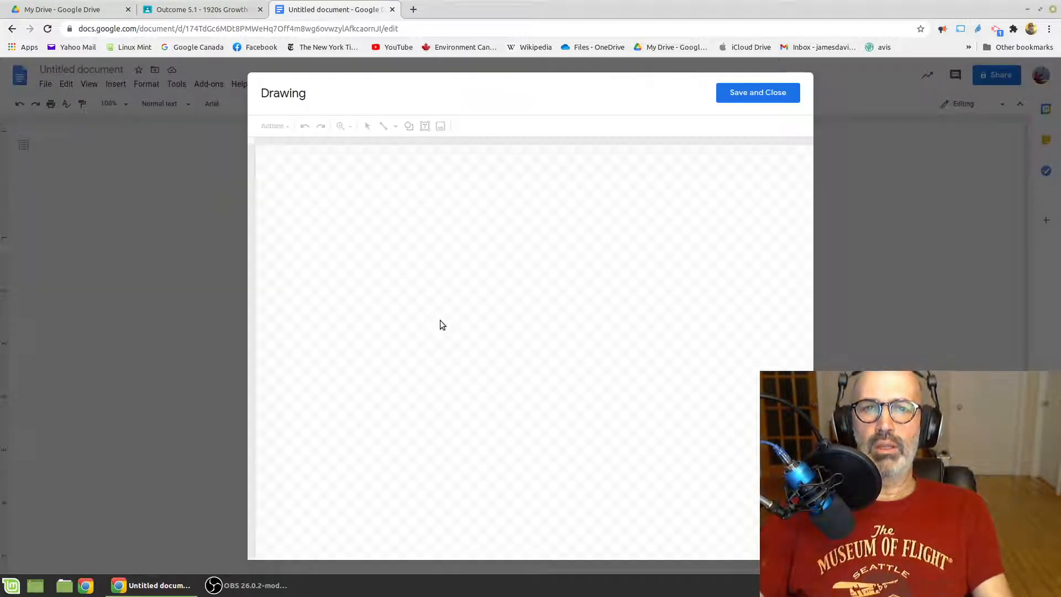
pyautogui.hotkey('ctrl', 'v')
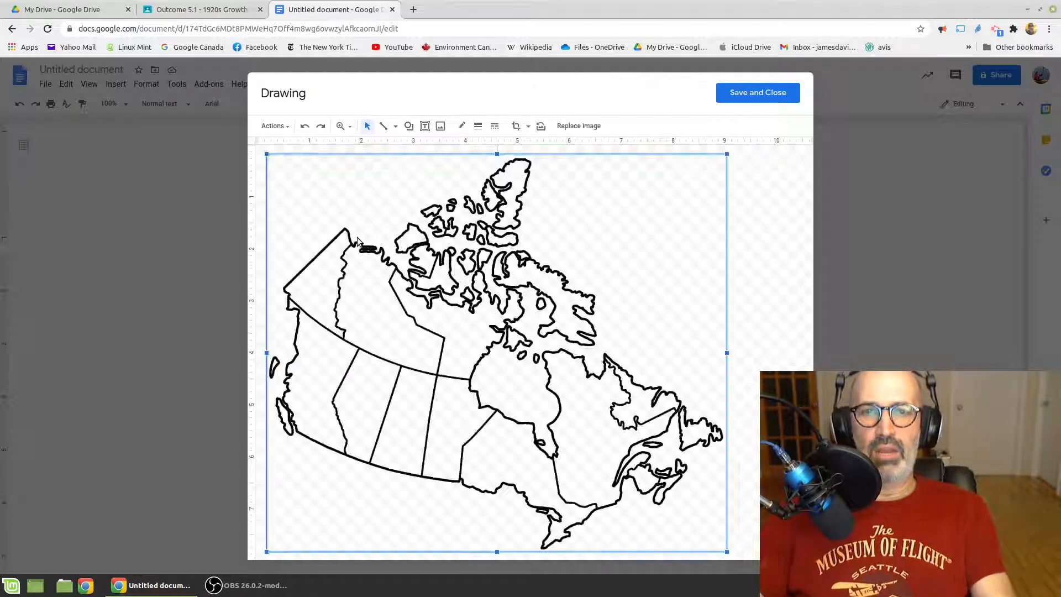
pyautogui.click(761, 270)
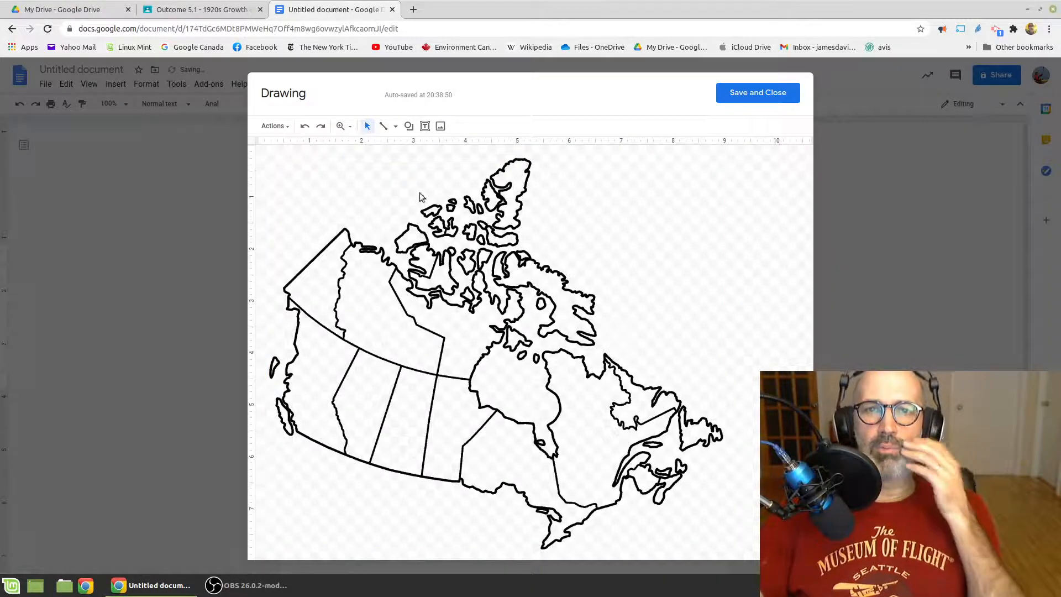
# - Draw a straight line from British Columbia across the map to the blank area northeast of it
pyautogui.click(385, 127)
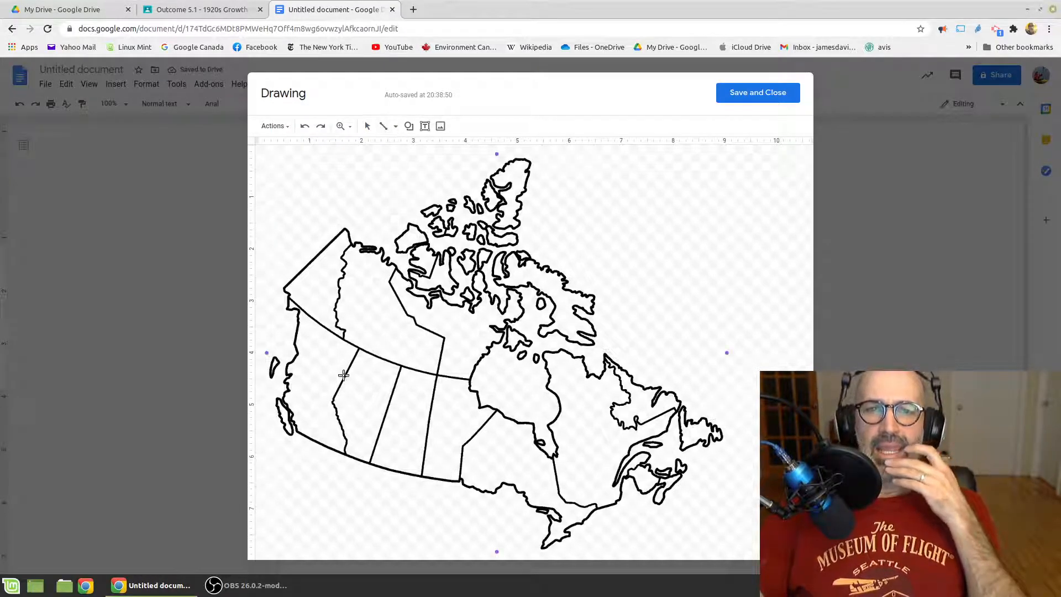
pyautogui.moveTo(310, 394); pyautogui.dragTo(792, 182)
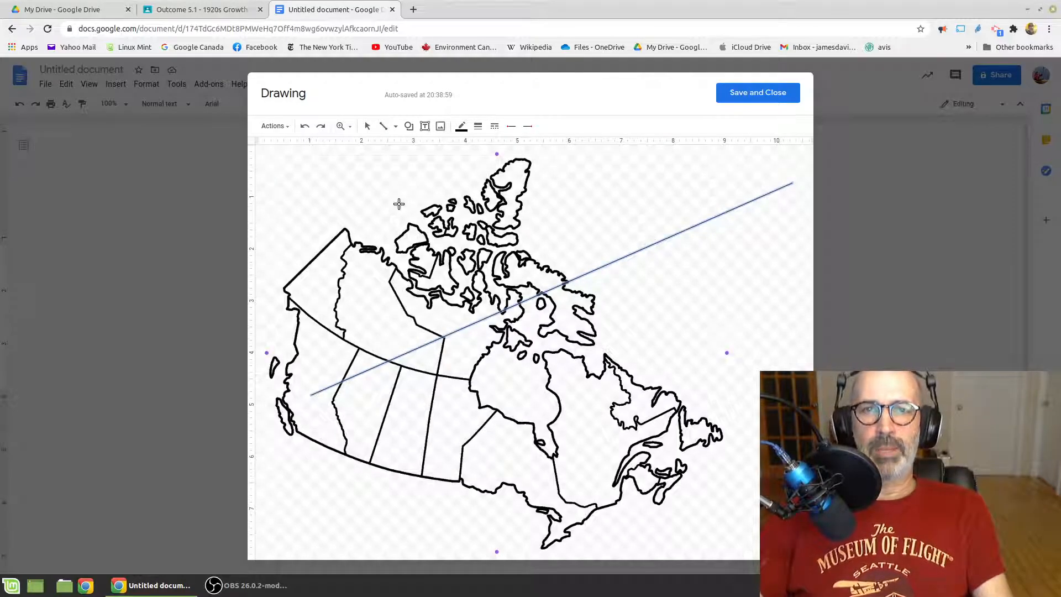
pyautogui.click(367, 126)
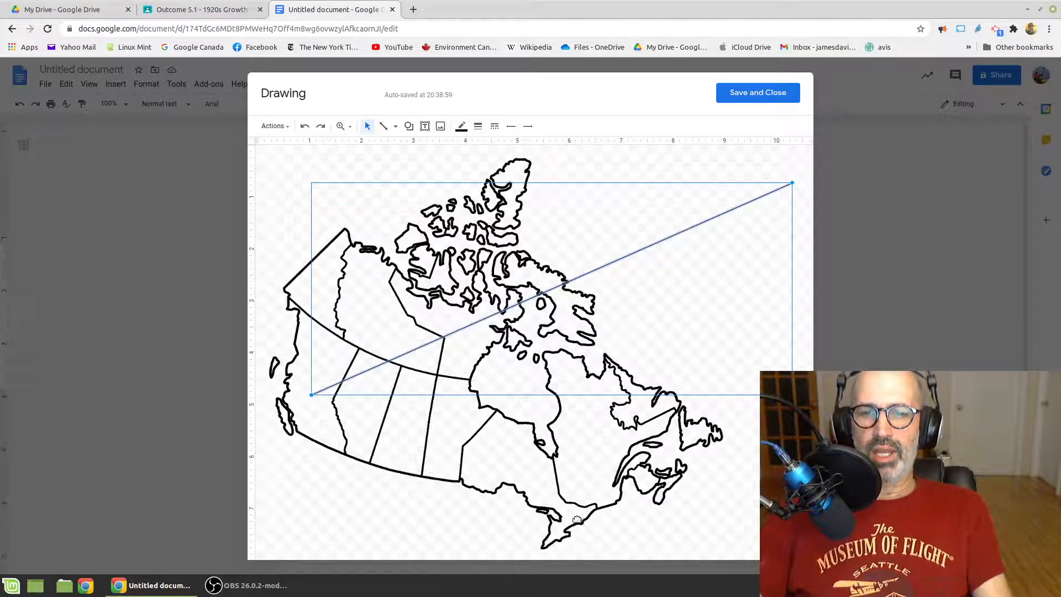
# - Draw a second line from southern Ontario to the blank area east of the map, and save the drawing into the document
pyautogui.click(384, 126)
pyautogui.click(384, 126)
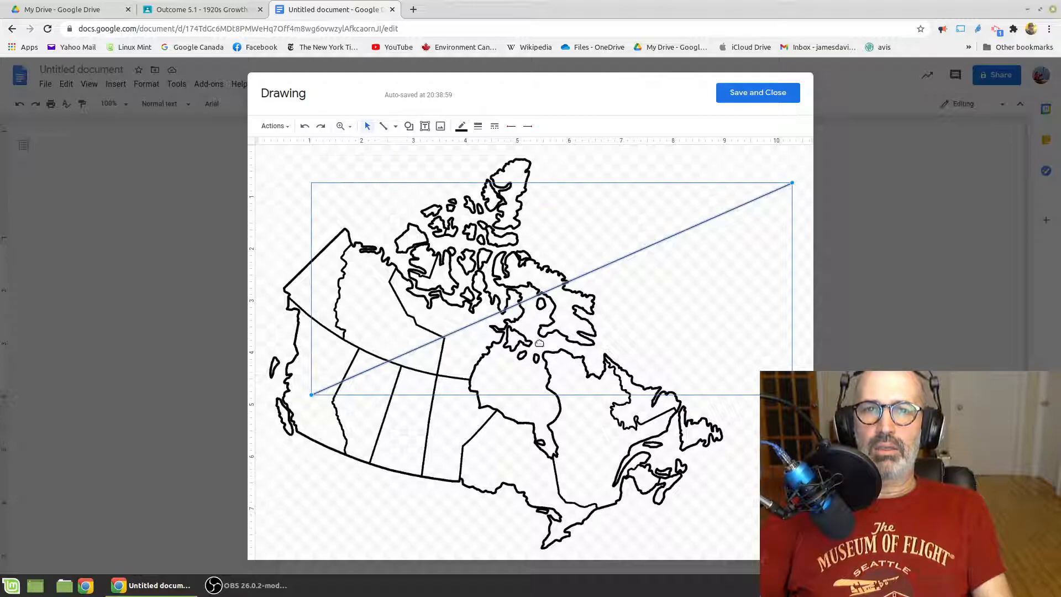
pyautogui.click(383, 126)
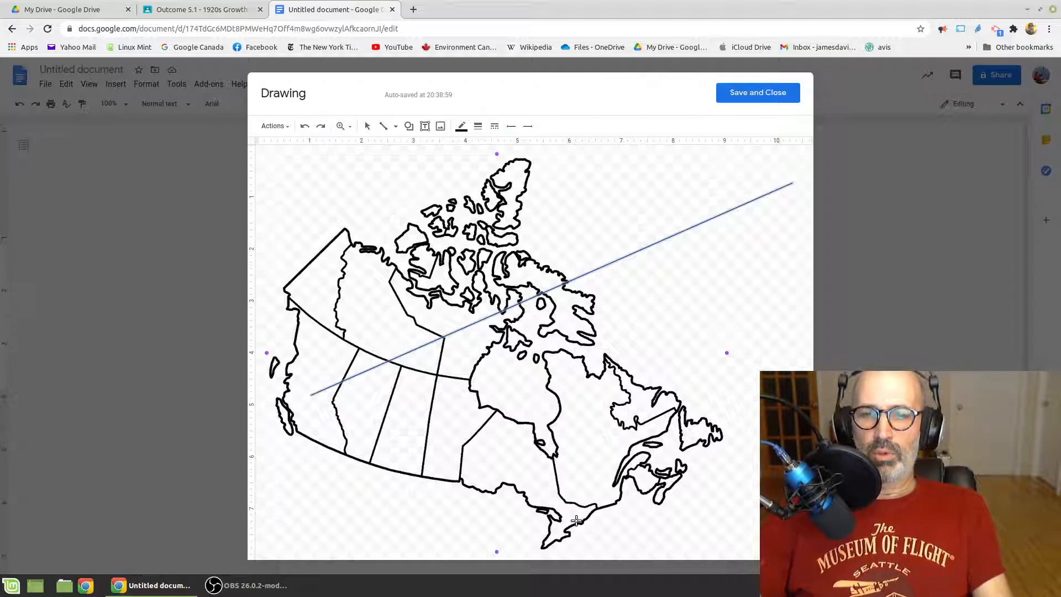
pyautogui.moveTo(572, 521); pyautogui.dragTo(790, 323)
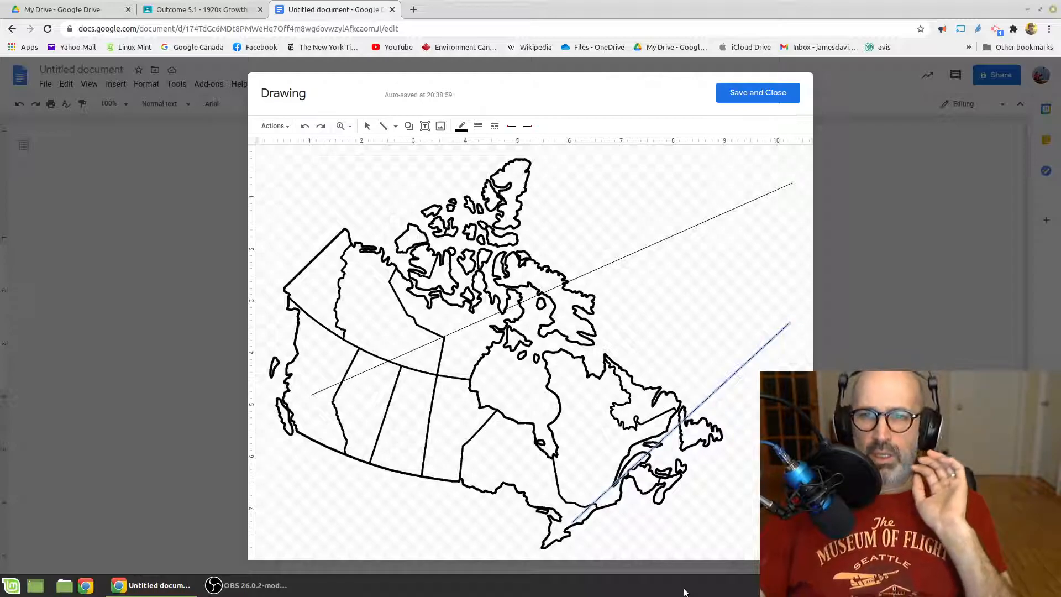
pyautogui.click(667, 356)
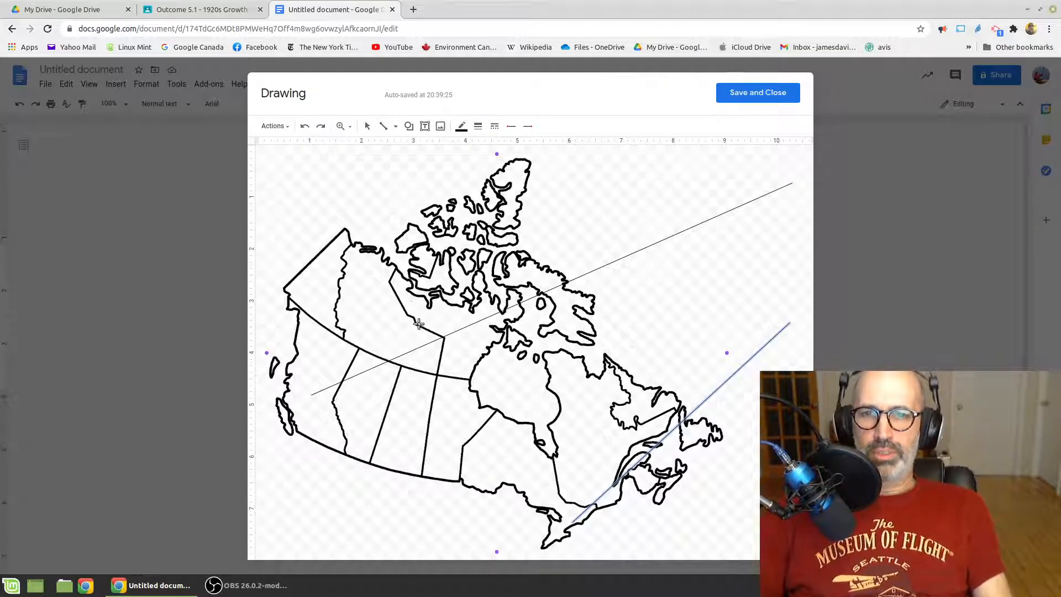
pyautogui.click(768, 92)
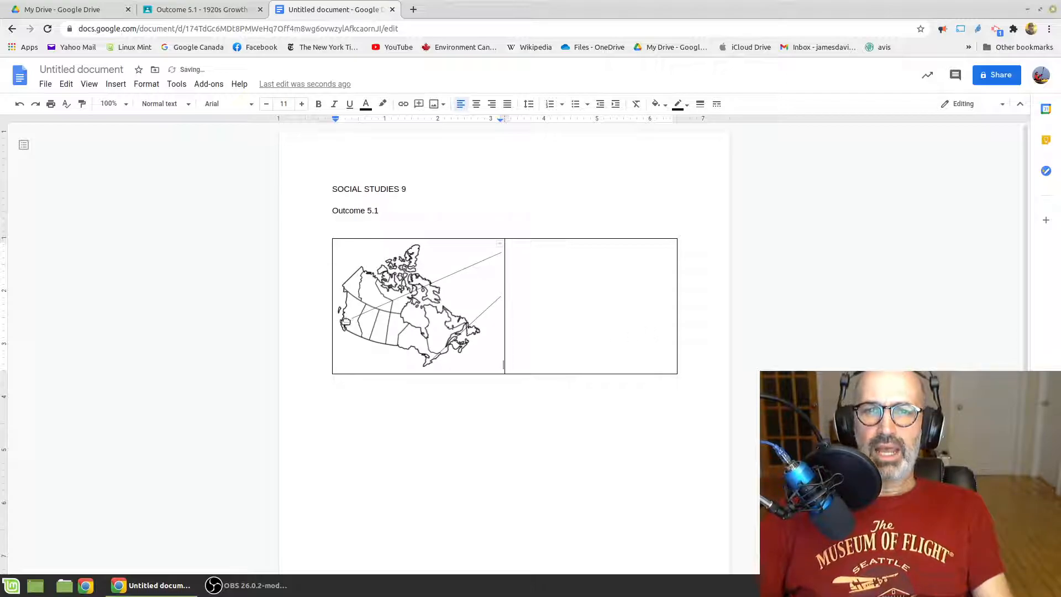
# - Write "[British Columbia] In the 1920s there was a boost to the mining industry on the west coast of Canada" in the table's second cell
pyautogui.click(561, 256)
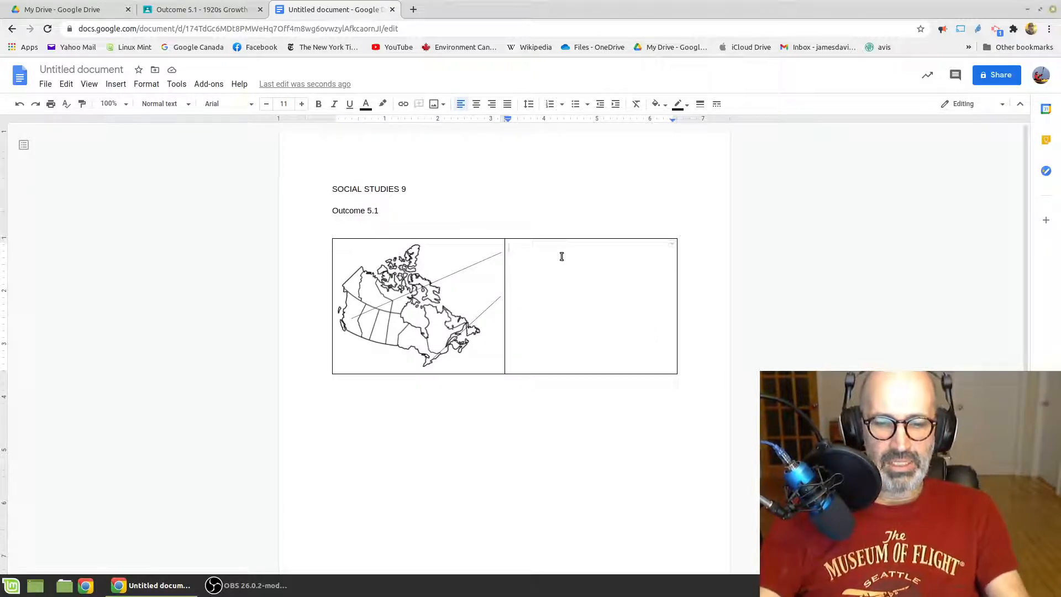
pyautogui.write('B')
pyautogui.press('BackSpace')
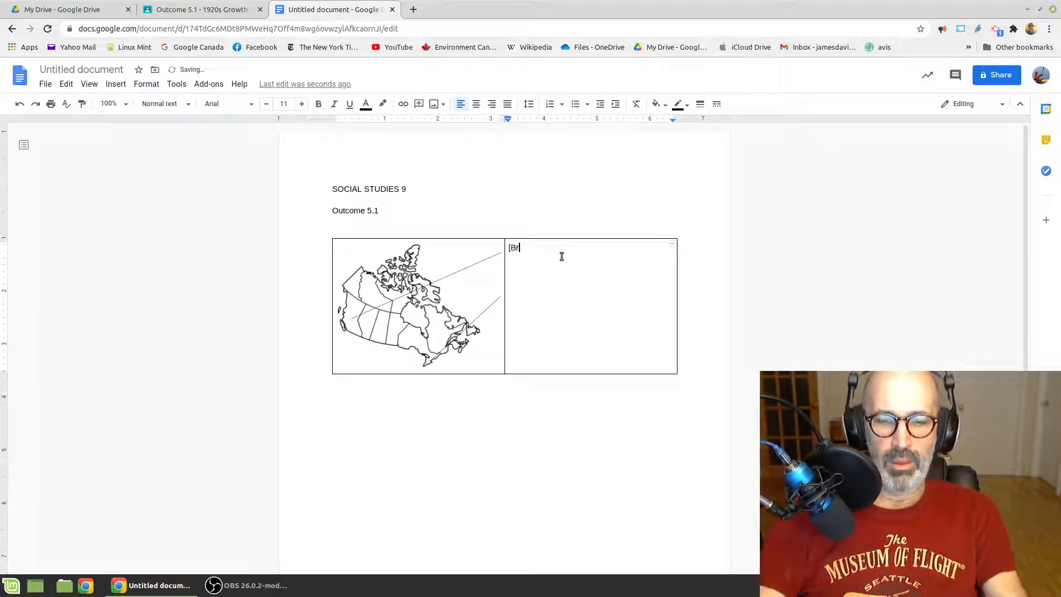
pyautogui.write('[British Columbi')
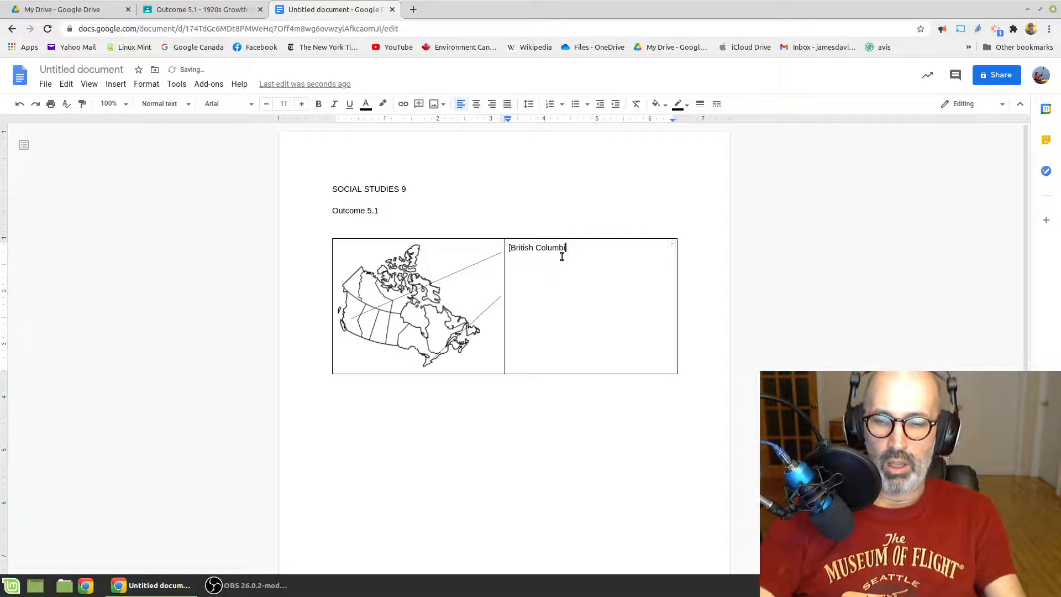
pyautogui.write('a]')
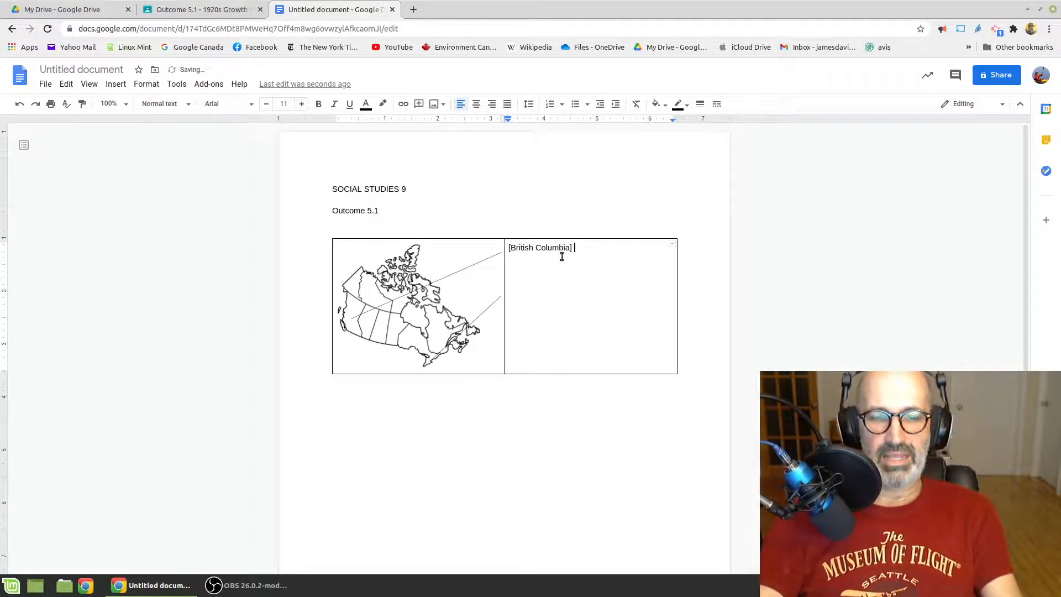
pyautogui.write(' In the')
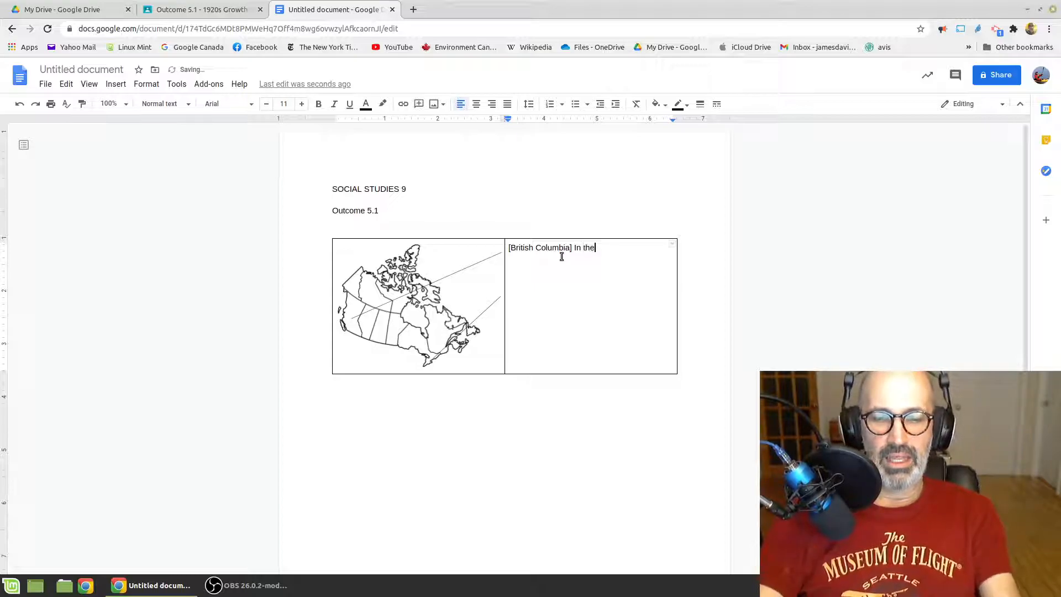
pyautogui.write(' 1920s there')
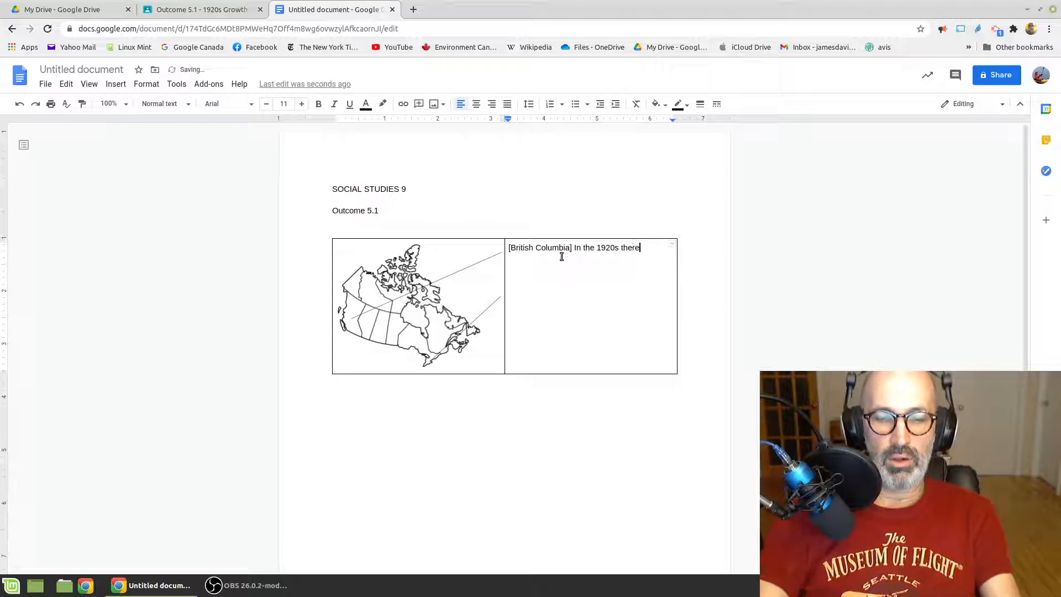
pyautogui.write(' was a bo')
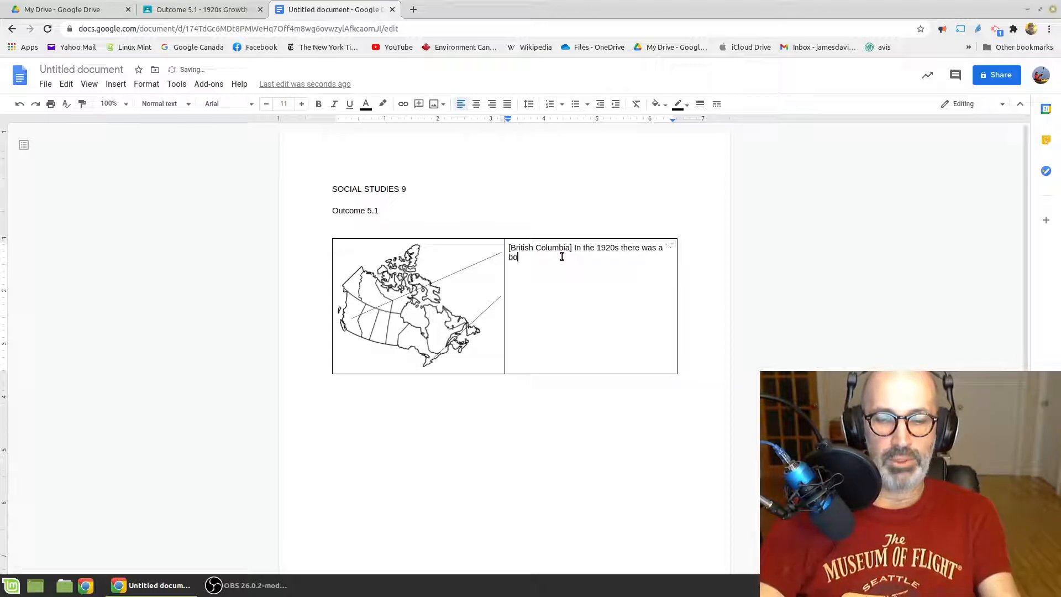
pyautogui.write('ost')
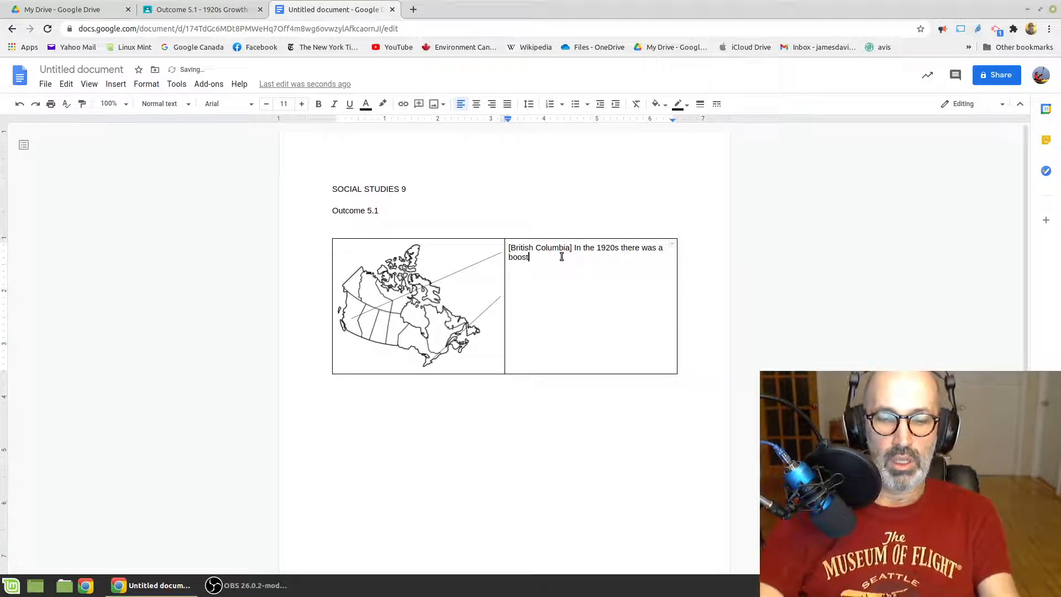
pyautogui.write(' to the mining in')
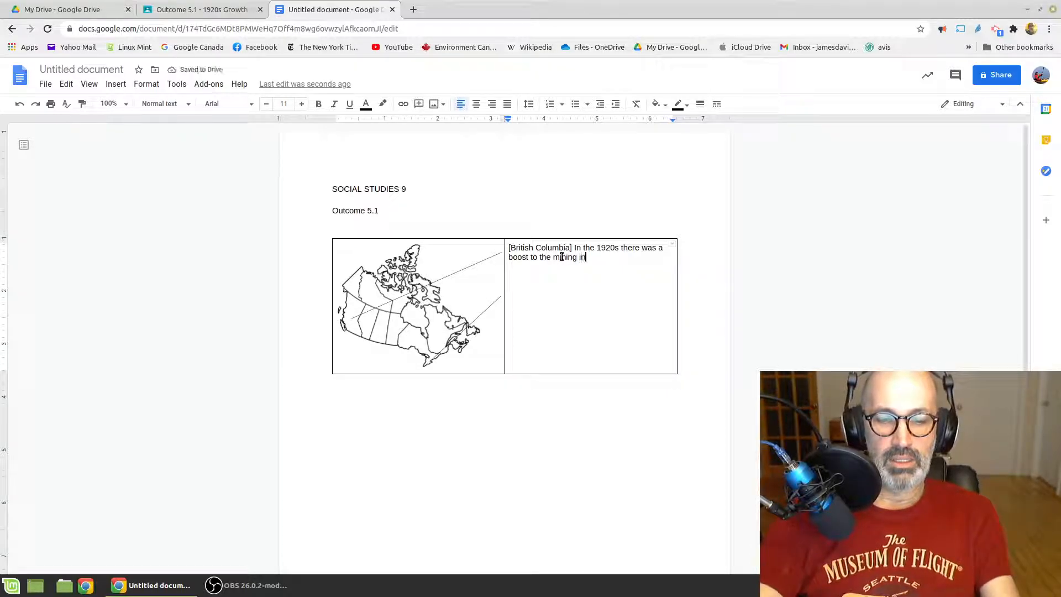
pyautogui.write('dustry')
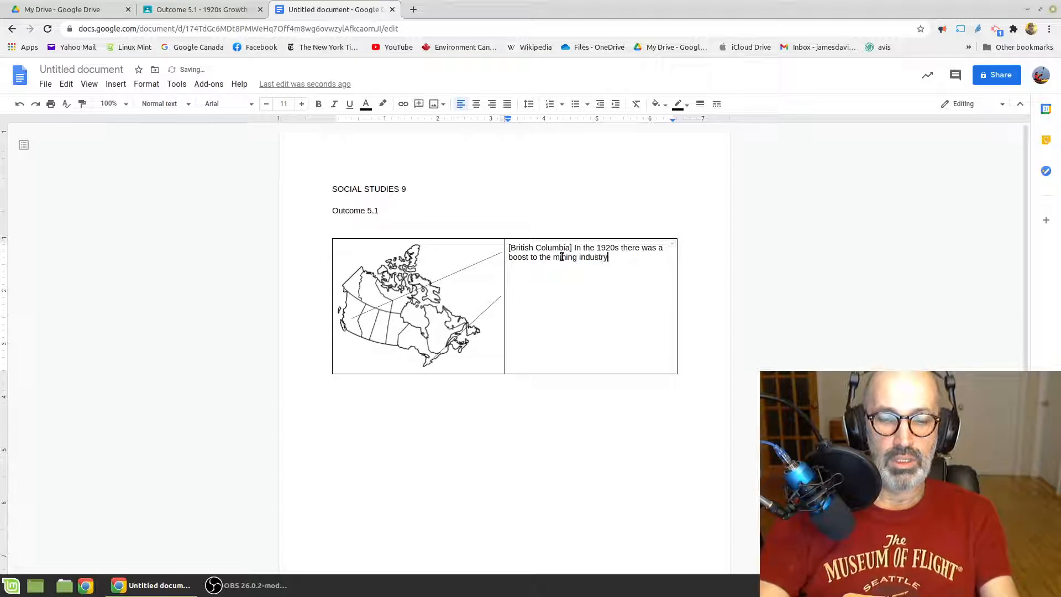
pyautogui.write(' on the ')
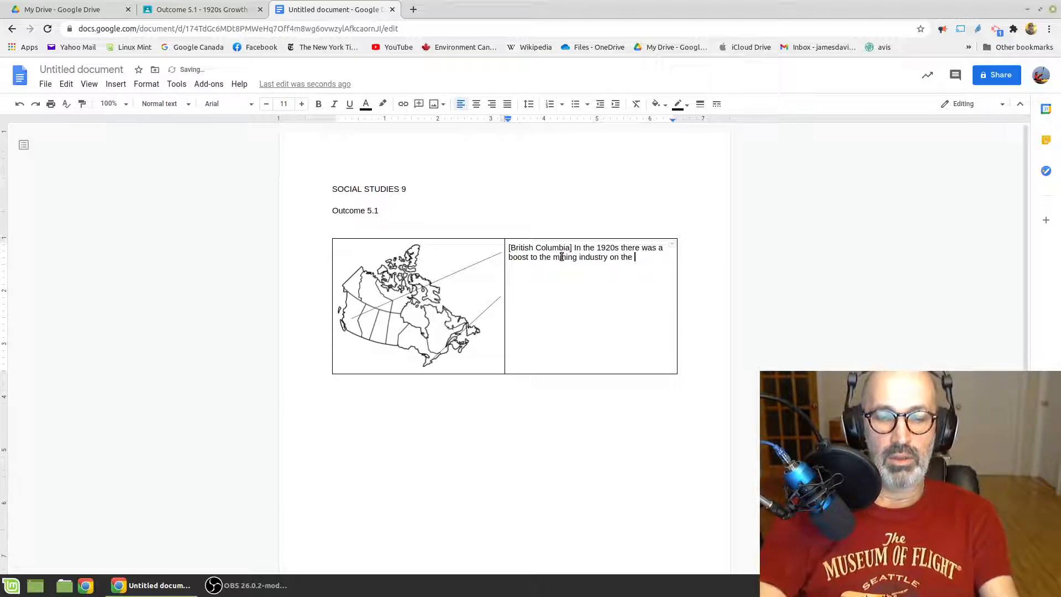
pyautogui.write('west coast')
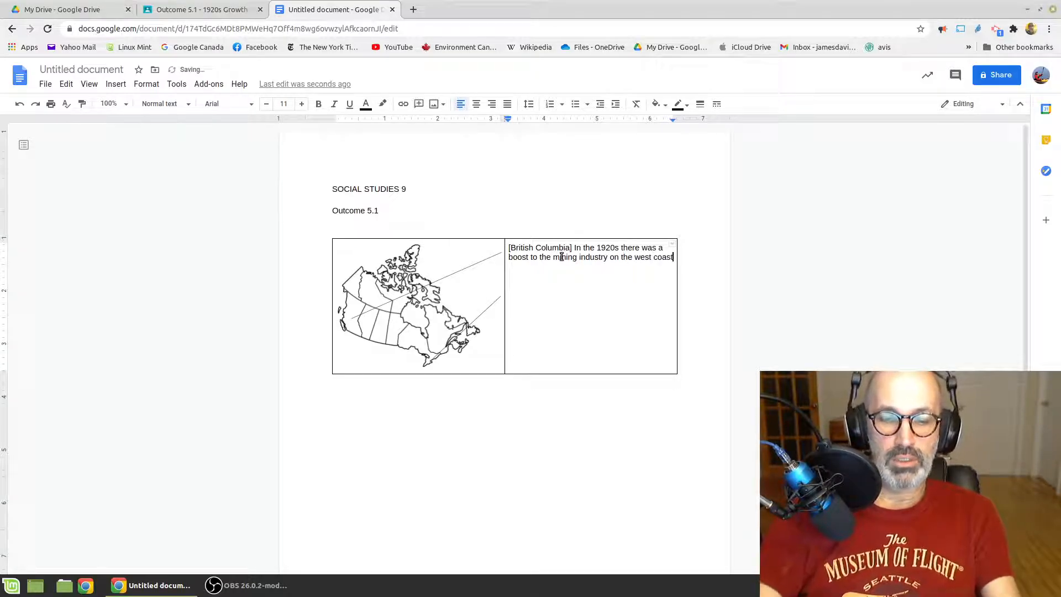
pyautogui.write(' of Can')
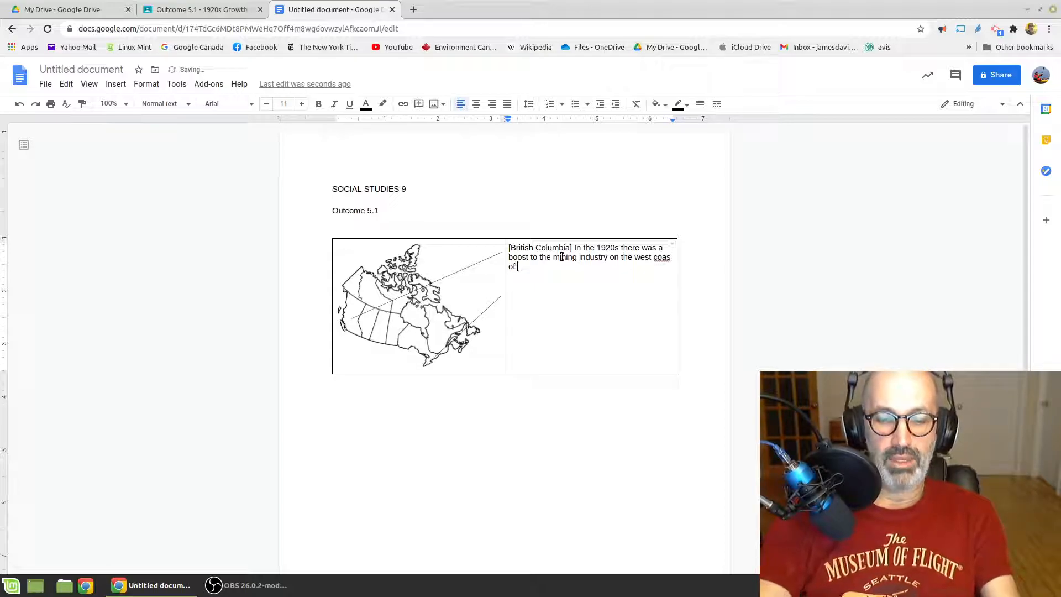
pyautogui.write('ada')
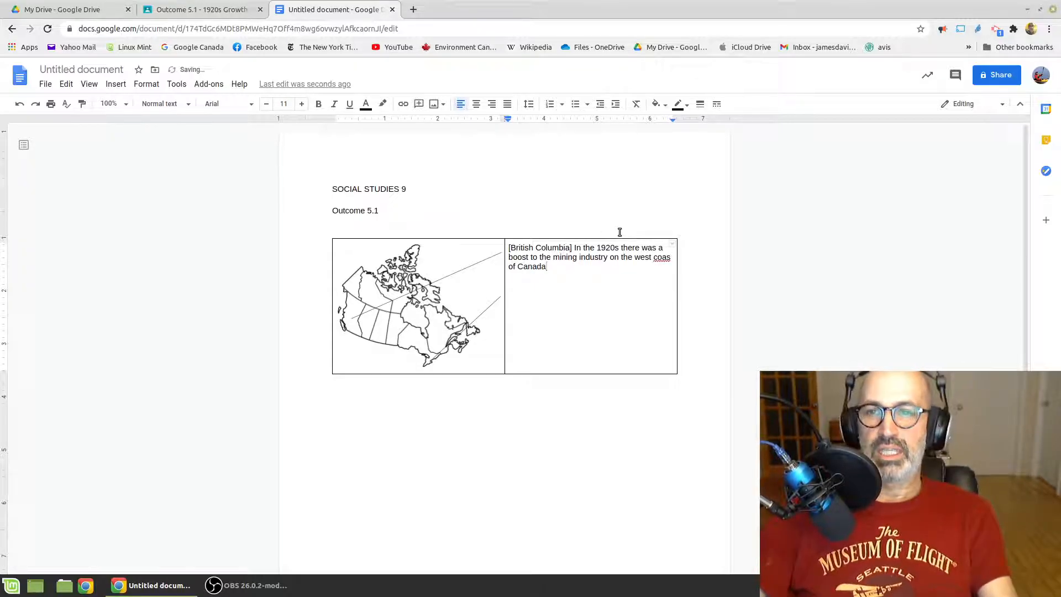
# - Correct the misspelled word "coas" in the British Columbia note to the suggested spelling "coast"
pyautogui.click(671, 257)
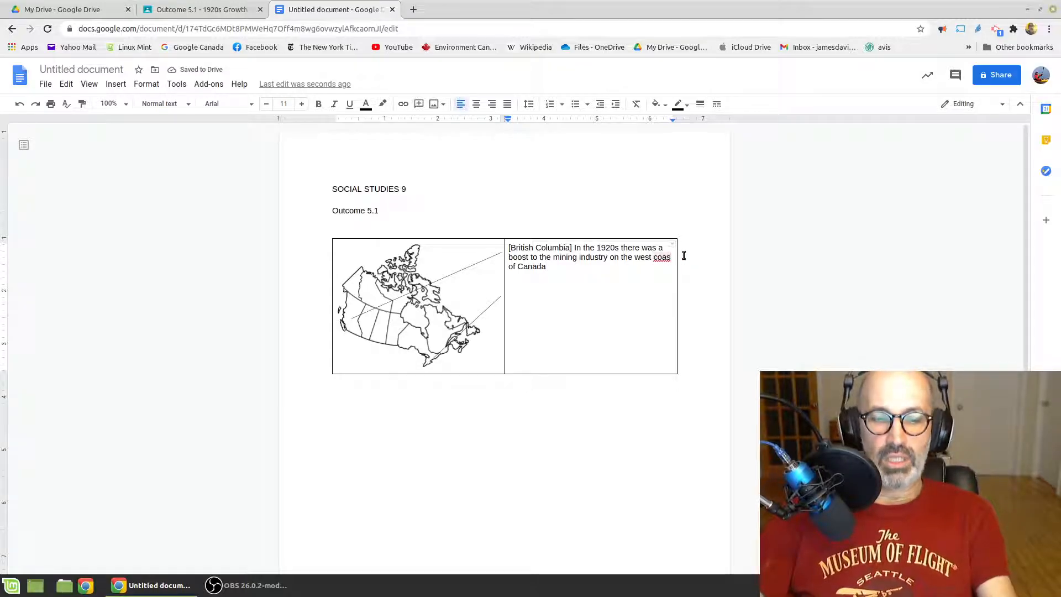
pyautogui.click(661, 258)
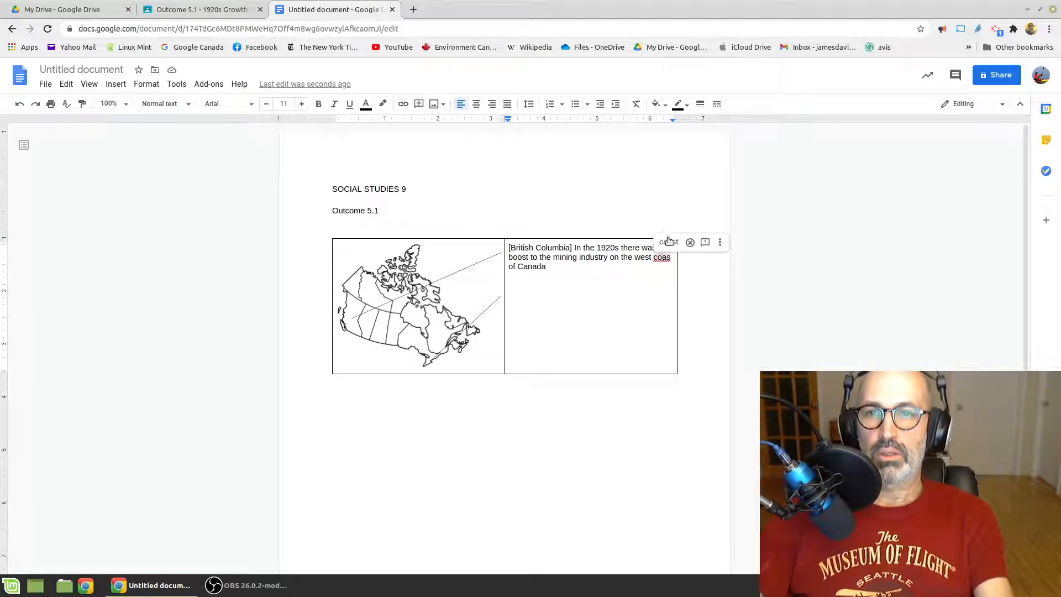
pyautogui.click(669, 242)
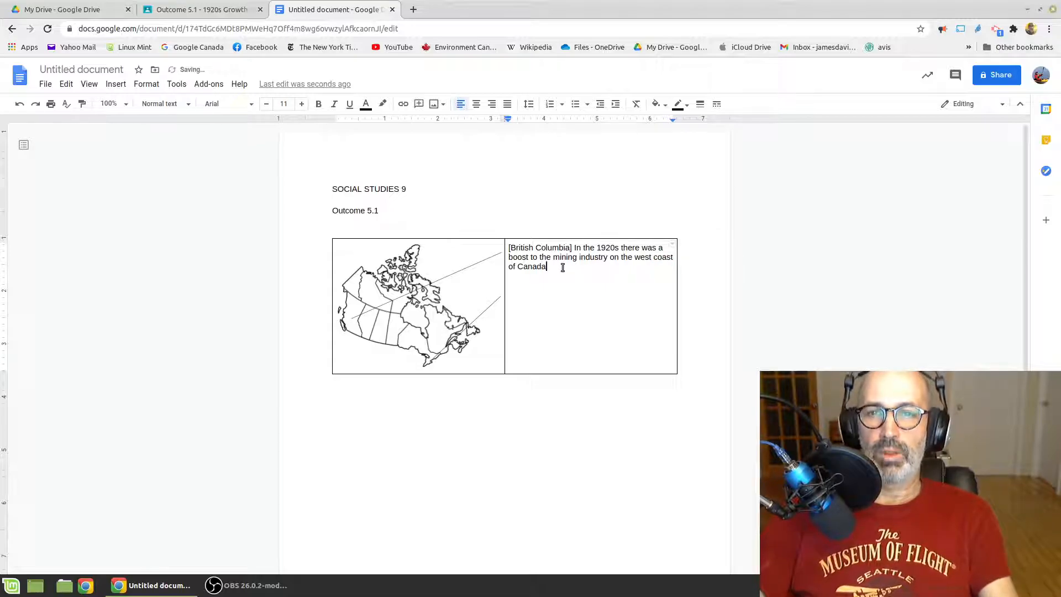
# - Below the British Columbia note, write "[Ontario] Manufacturing got a big boost in the 1920s because of many new products on the market."
pyautogui.press('Return')
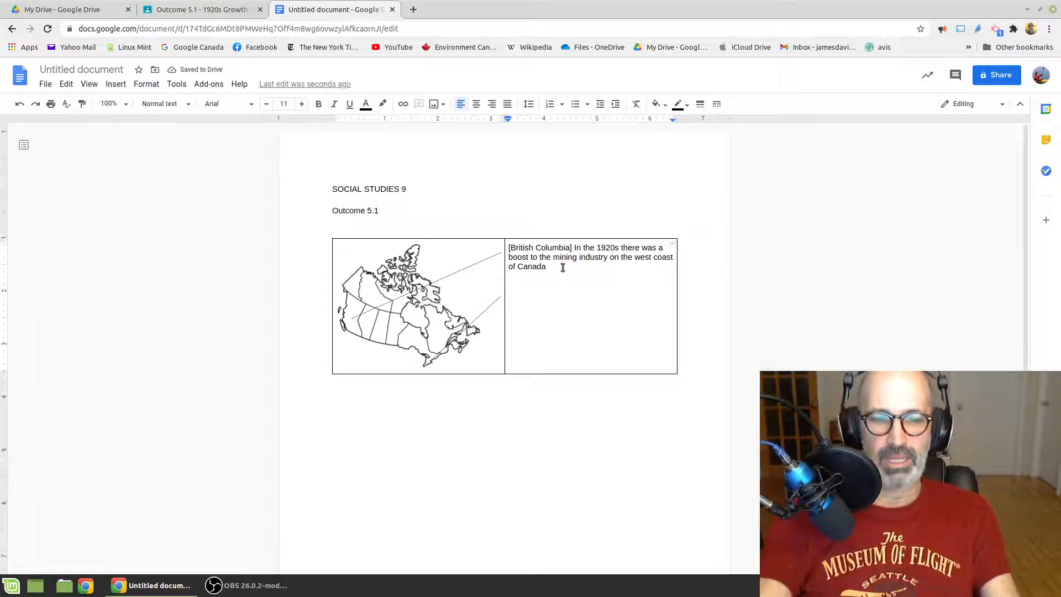
pyautogui.write('[Ontari')
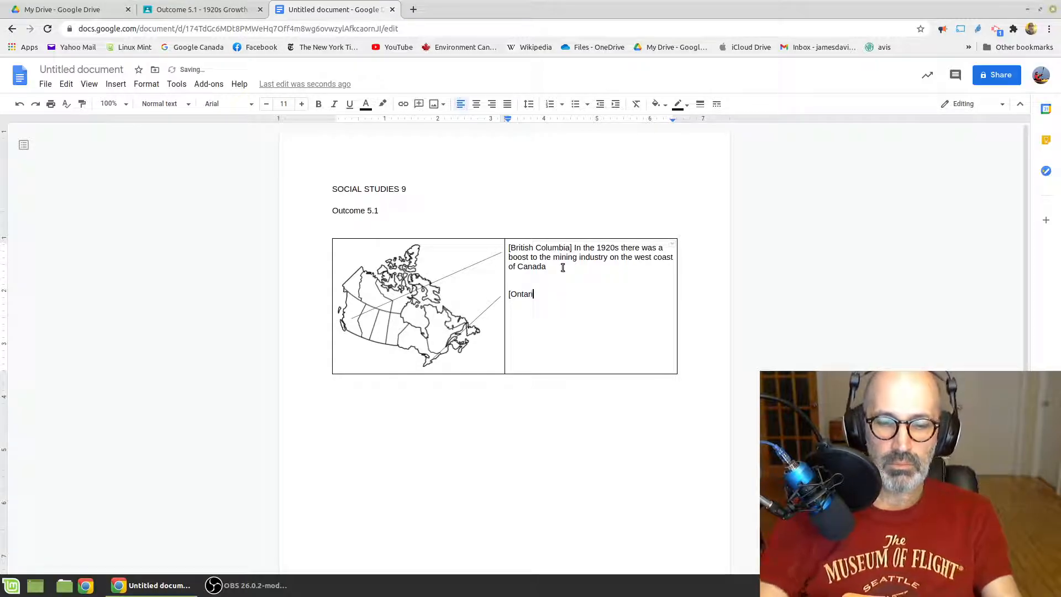
pyautogui.write('o] ')
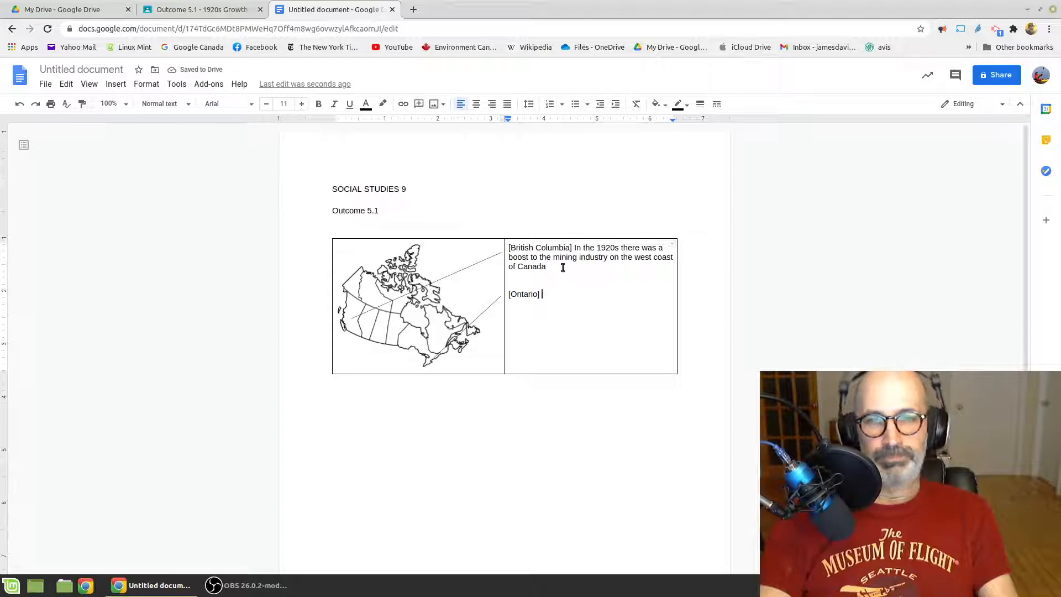
pyautogui.write('M')
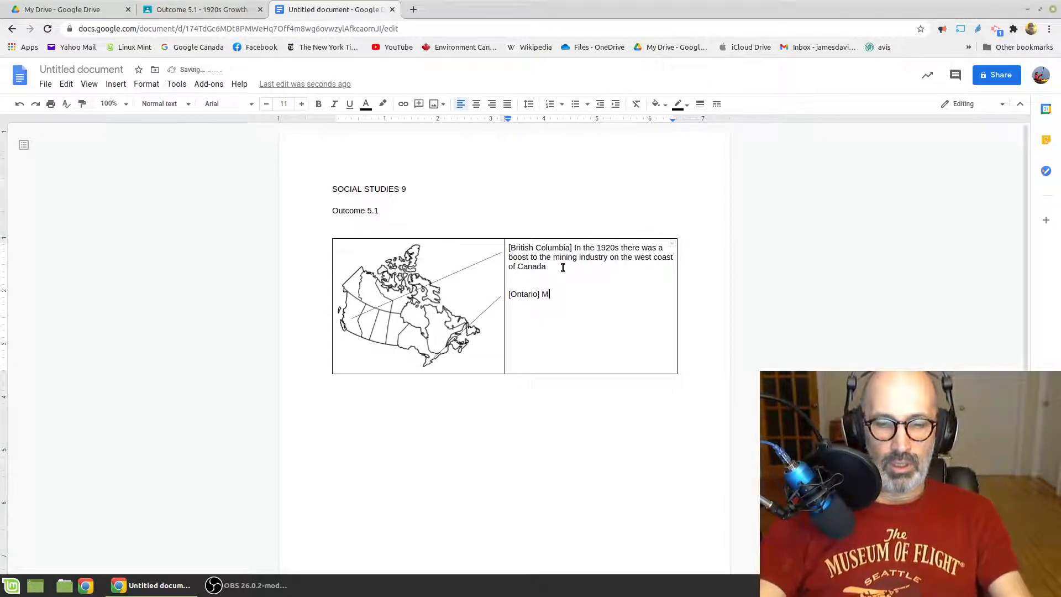
pyautogui.write('anufacturing')
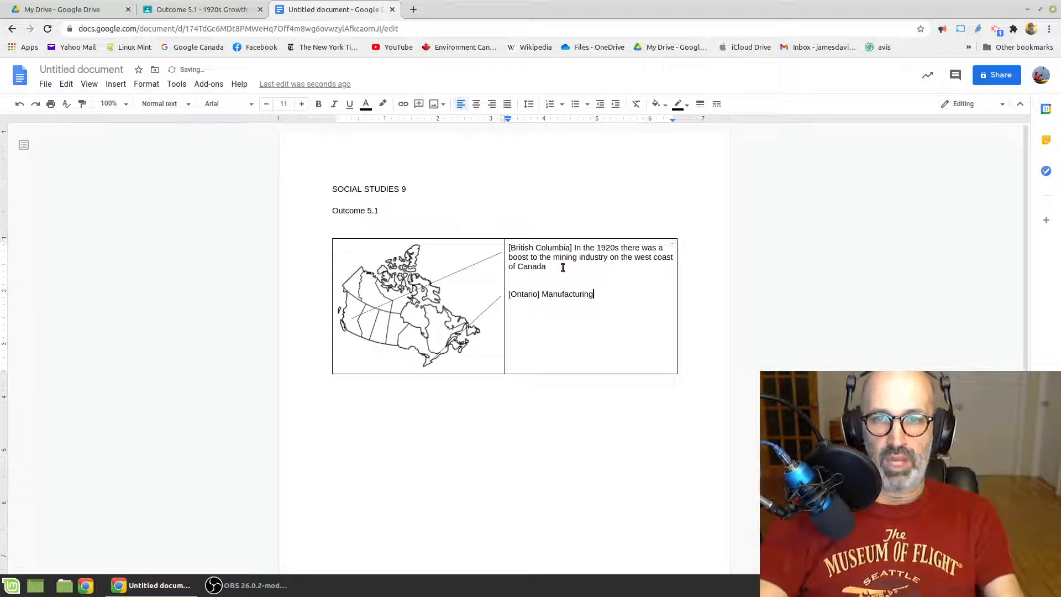
pyautogui.write(' got a big b')
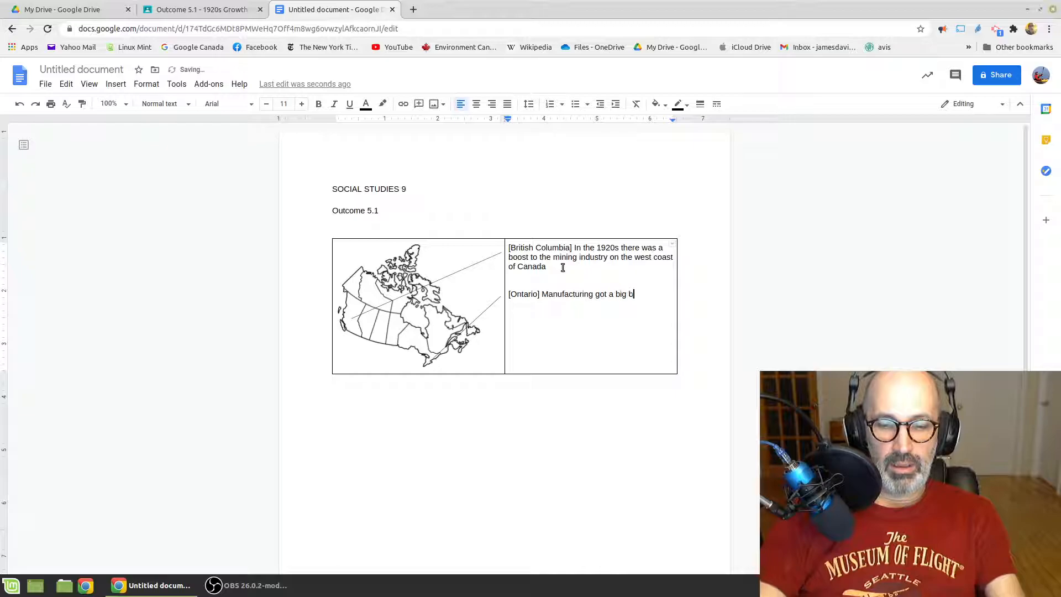
pyautogui.write('oost in the')
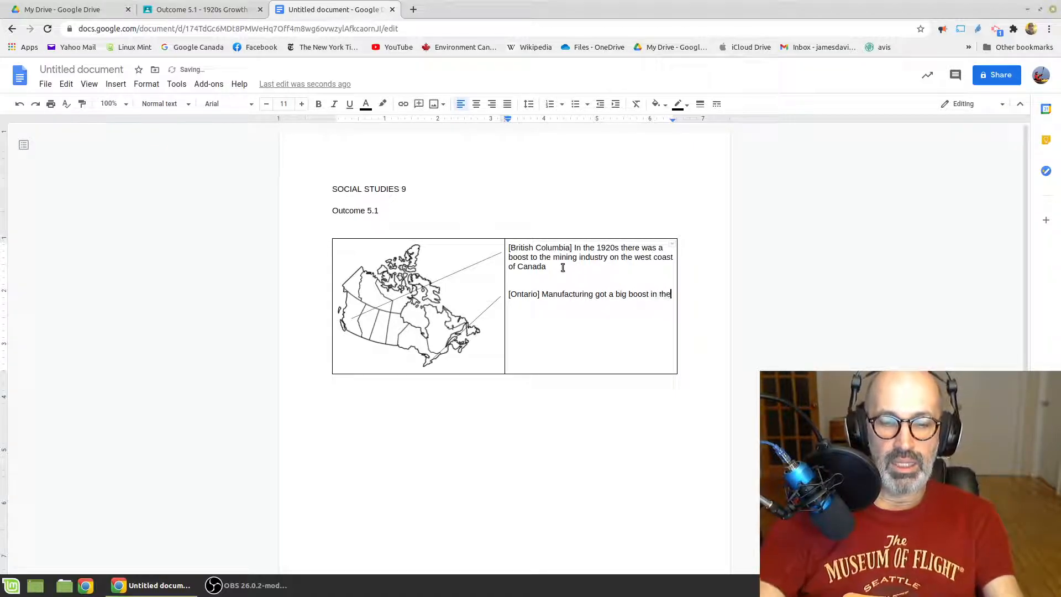
pyautogui.write(' 1920s becuase')
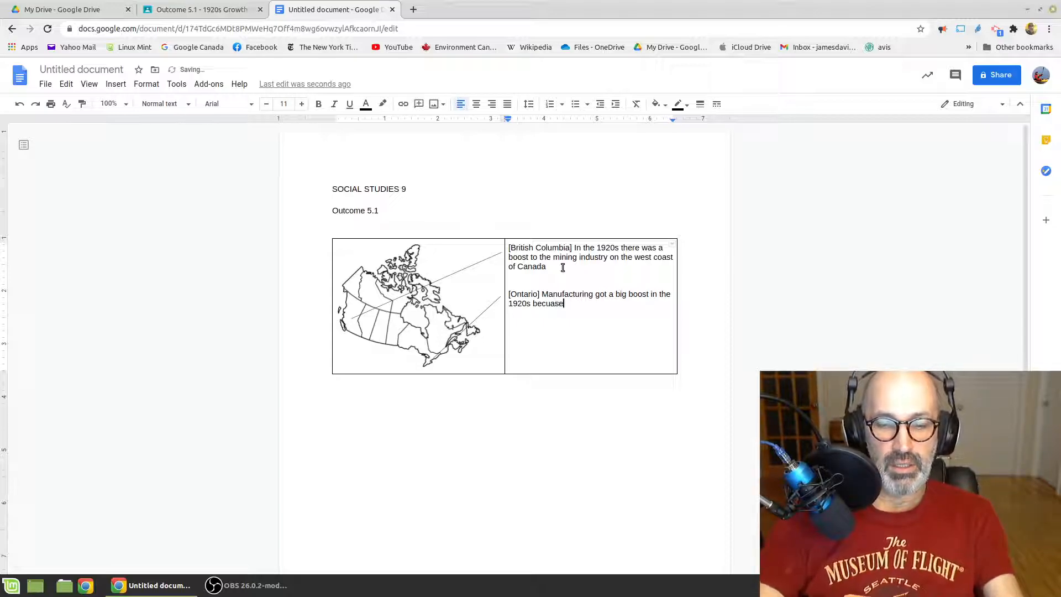
pyautogui.press('BackSpace')
pyautogui.press('BackSpace')
pyautogui.press('BackSpace')
pyautogui.press('BackSpace')
pyautogui.write('ause of ma')
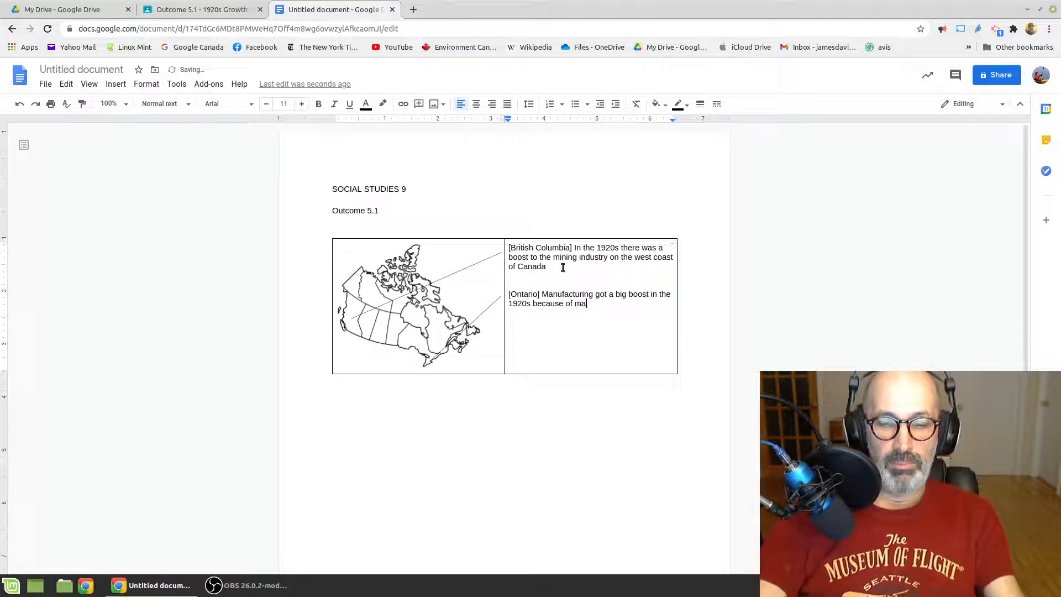
pyautogui.write('ny new products on the market.')
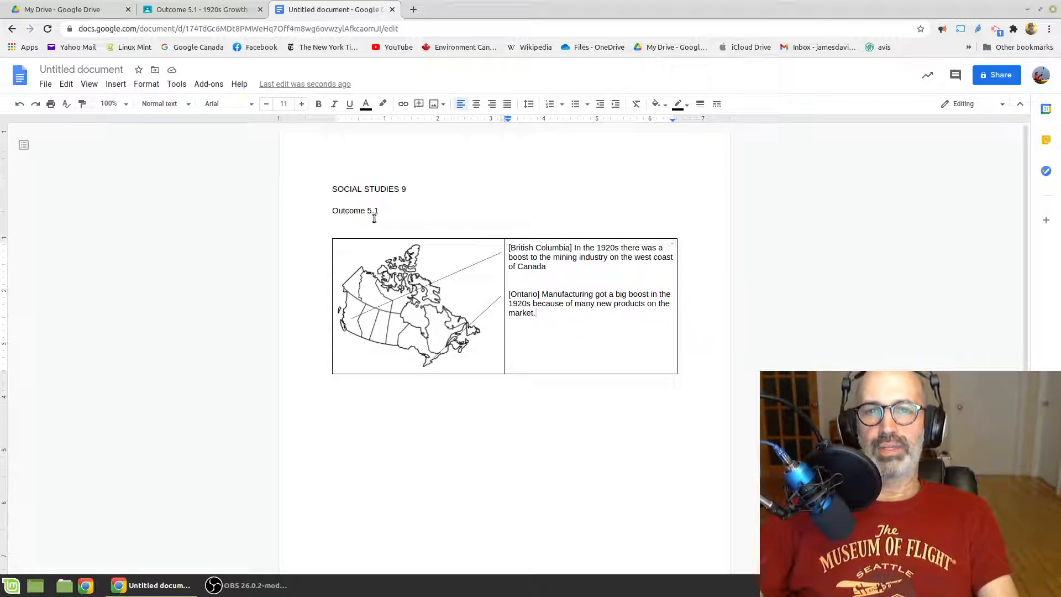
# - Format the "Outcome 5.1" heading line in Times New Roman at a much larger font size
pyautogui.moveTo(380, 210); pyautogui.dragTo(300, 204)
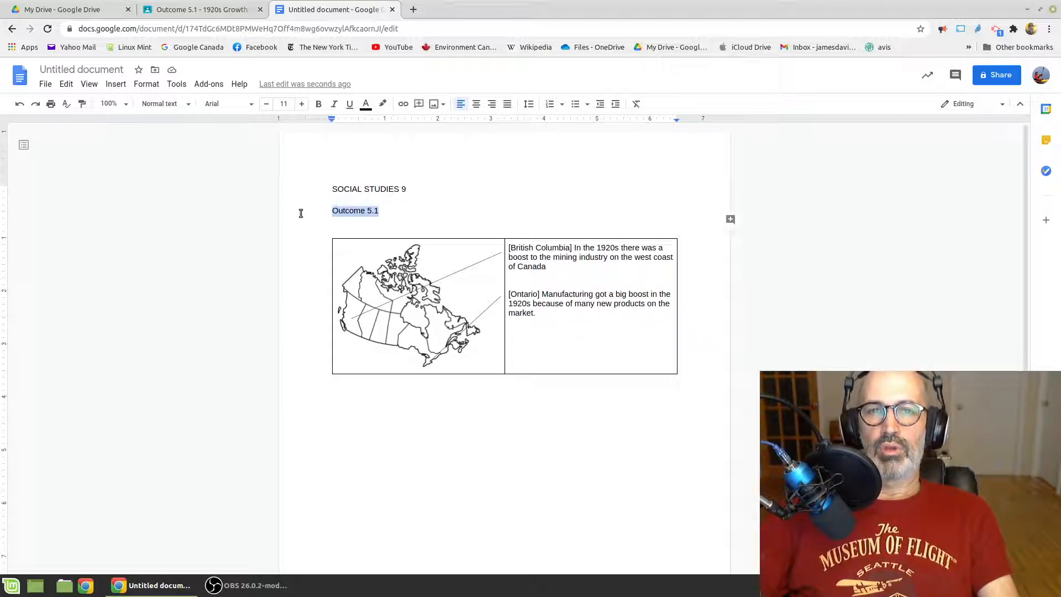
pyautogui.click(224, 104)
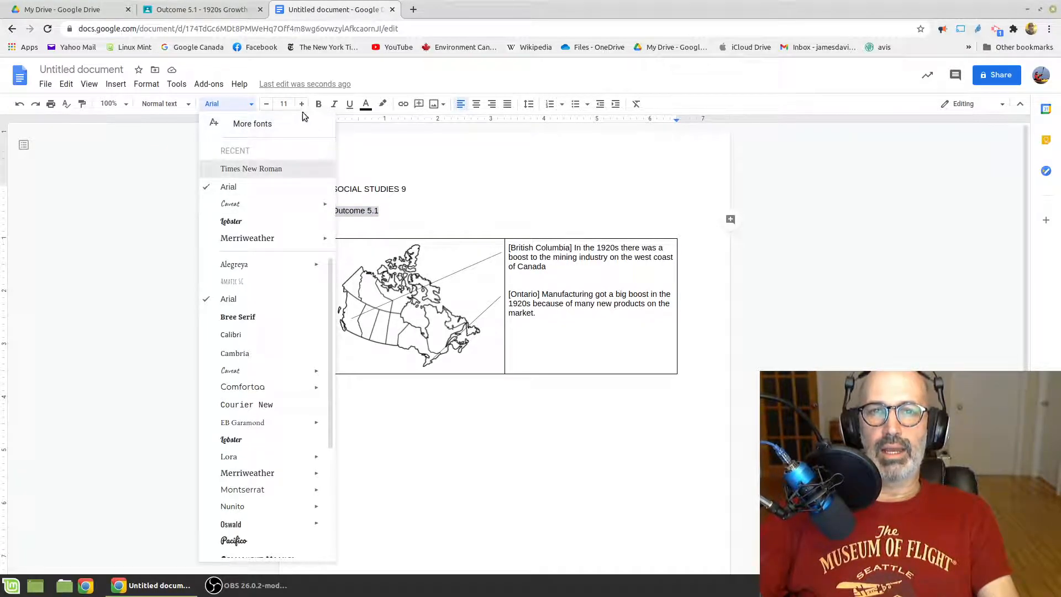
pyautogui.click(251, 168)
pyautogui.click(284, 104)
pyautogui.click(285, 265)
pyautogui.click(570, 427)
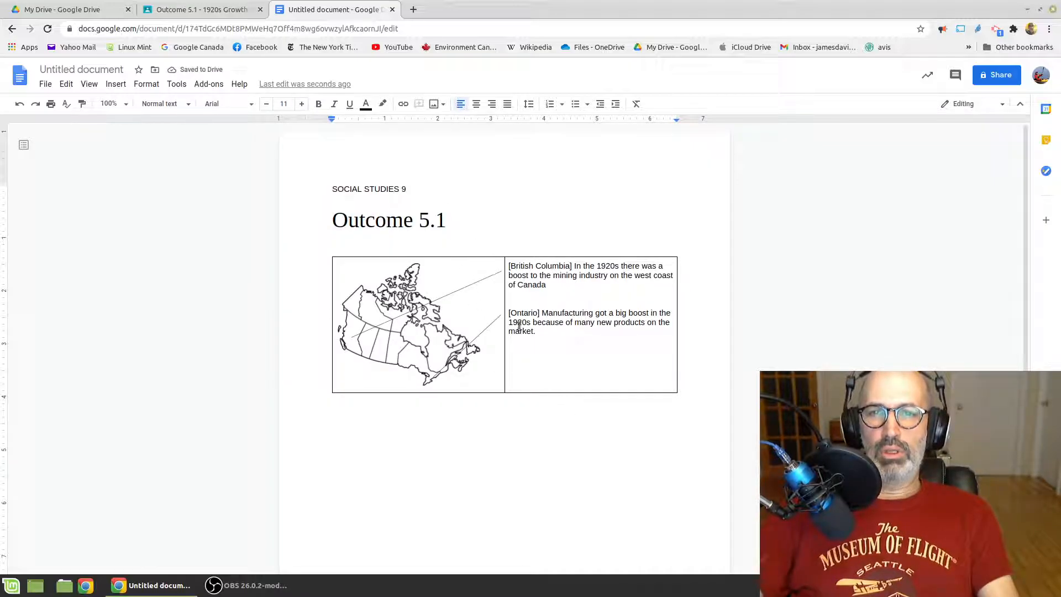
# - Make the table's borders invisible by setting the border color to white in the table properties
pyautogui.rightClick(516, 356)
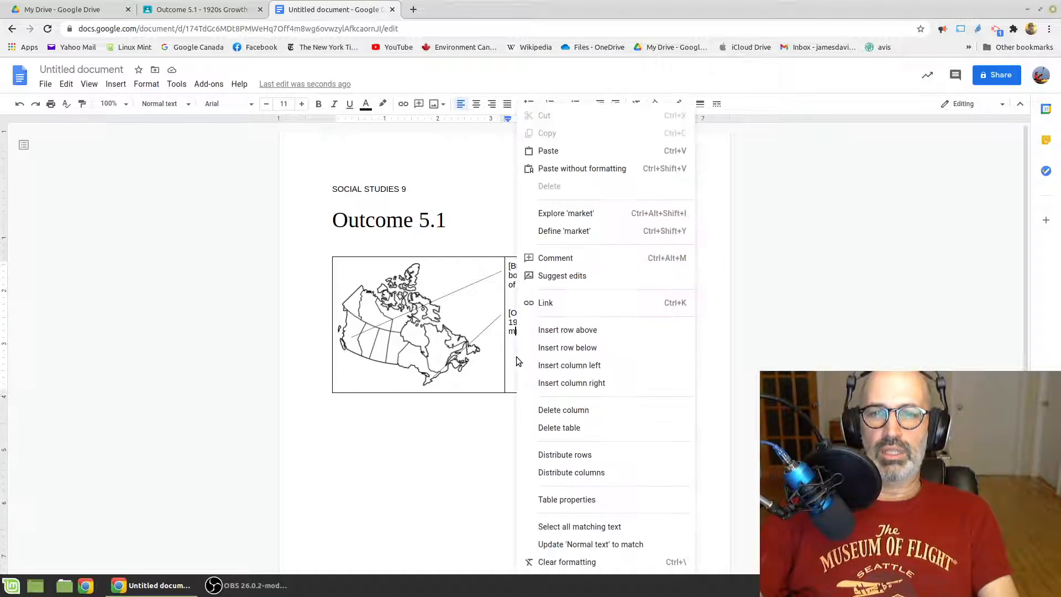
pyautogui.click(586, 502)
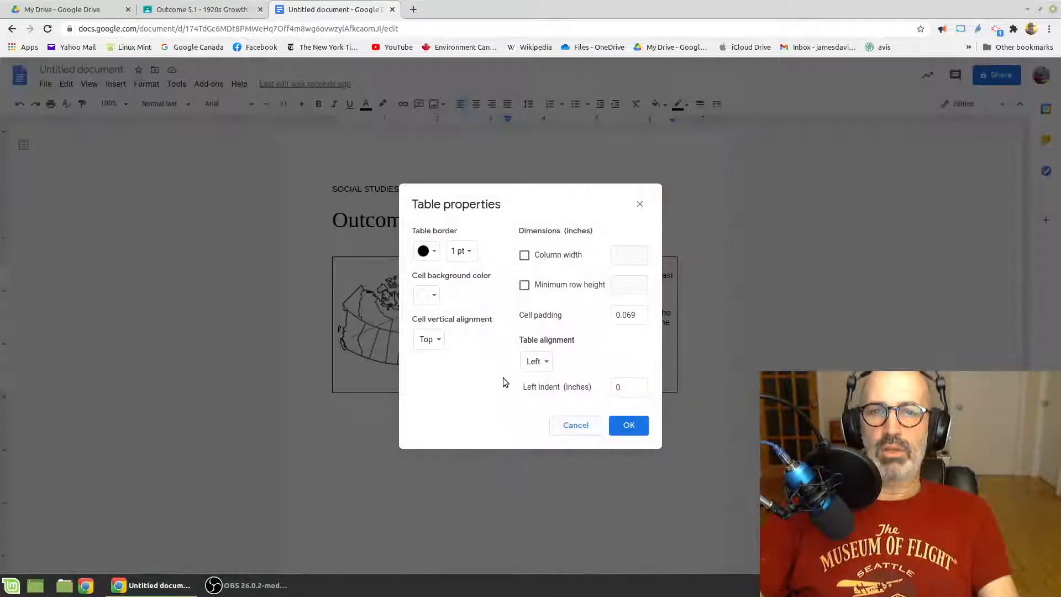
pyautogui.click(434, 250)
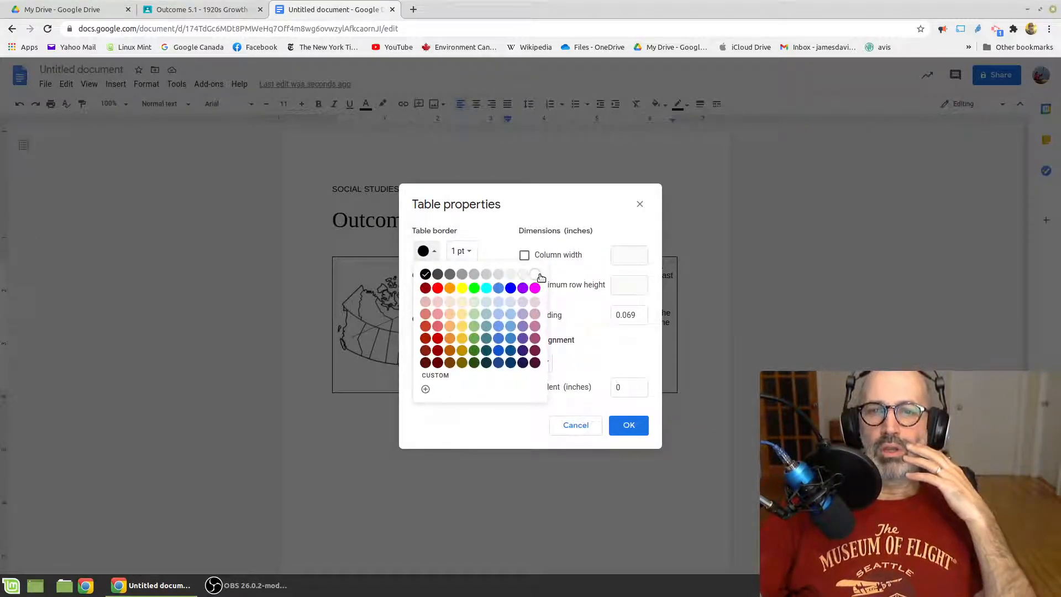
pyautogui.click(537, 275)
pyautogui.click(628, 425)
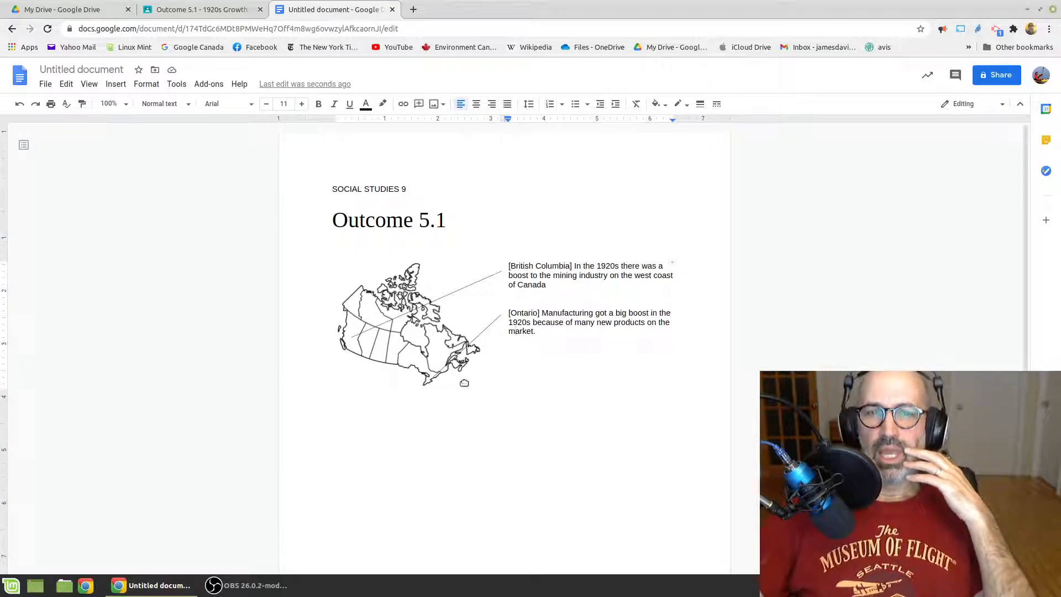
pyautogui.click(270, 593)
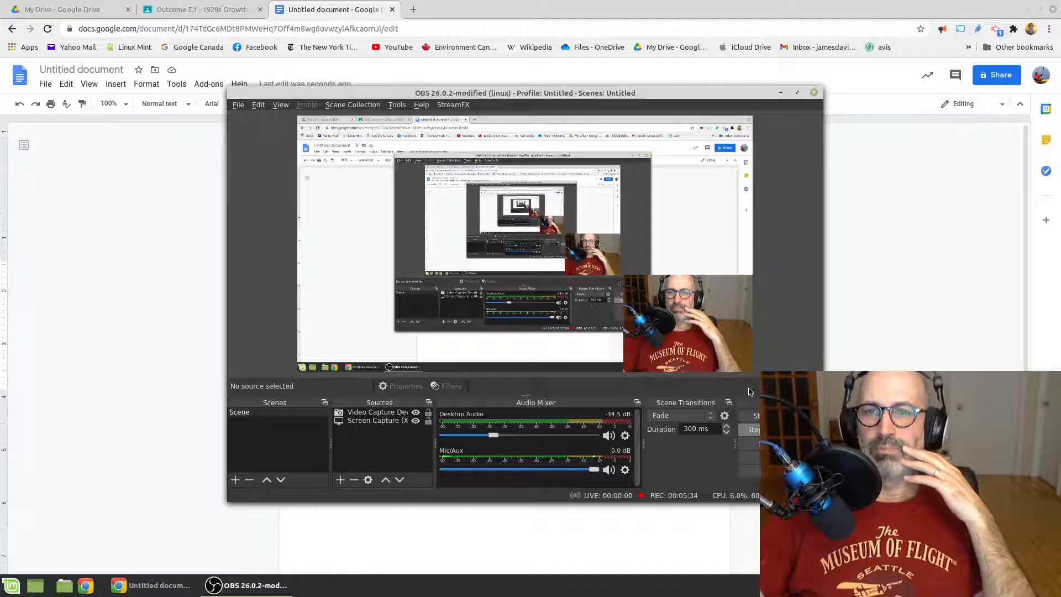